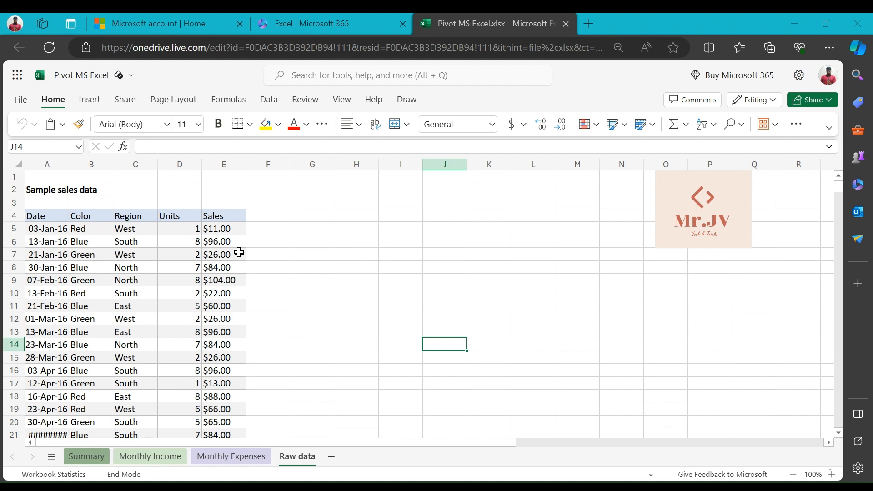
# Step: Examine the sample sales data's title and its Date, Color, Region, Units and Sales columns
pyautogui.moveTo(54, 191); pyautogui.dragTo(116, 190)
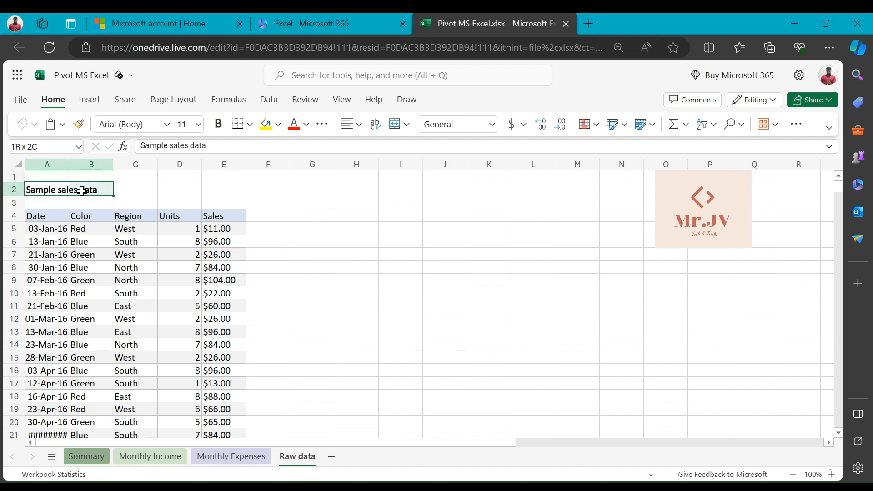
pyautogui.click(346, 309)
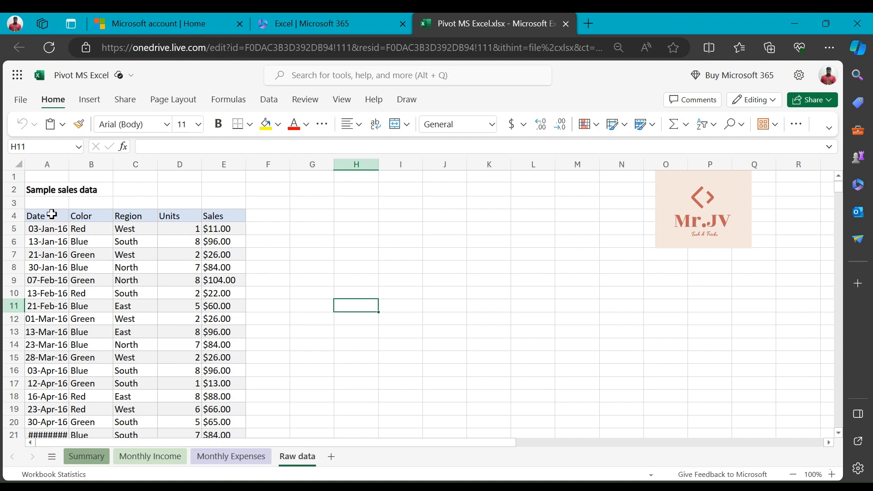
pyautogui.click(48, 166)
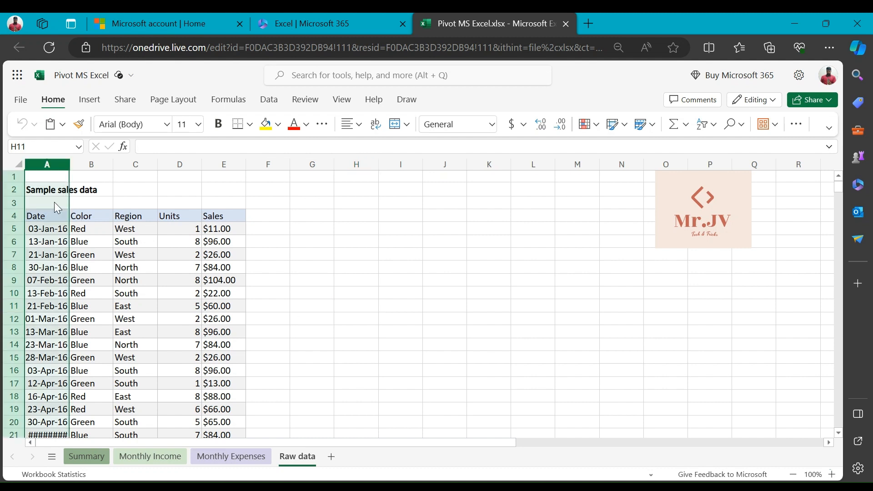
pyautogui.click(58, 232)
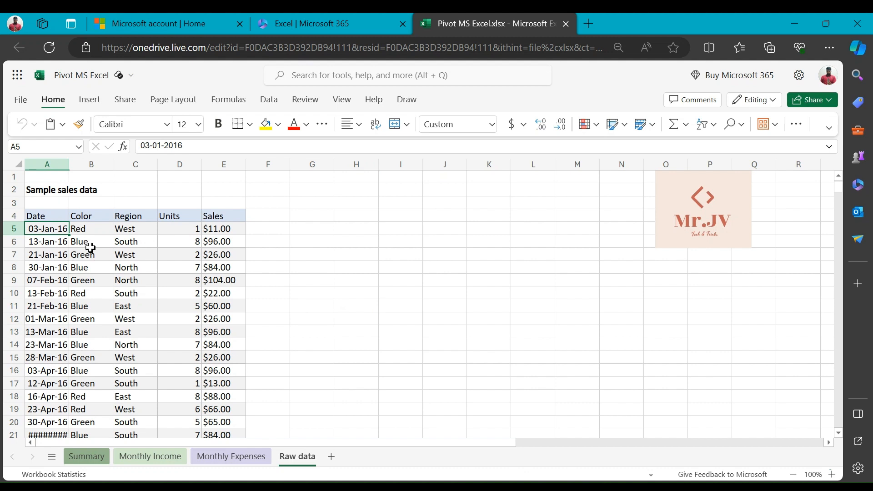
pyautogui.click(101, 166)
pyautogui.click(103, 253)
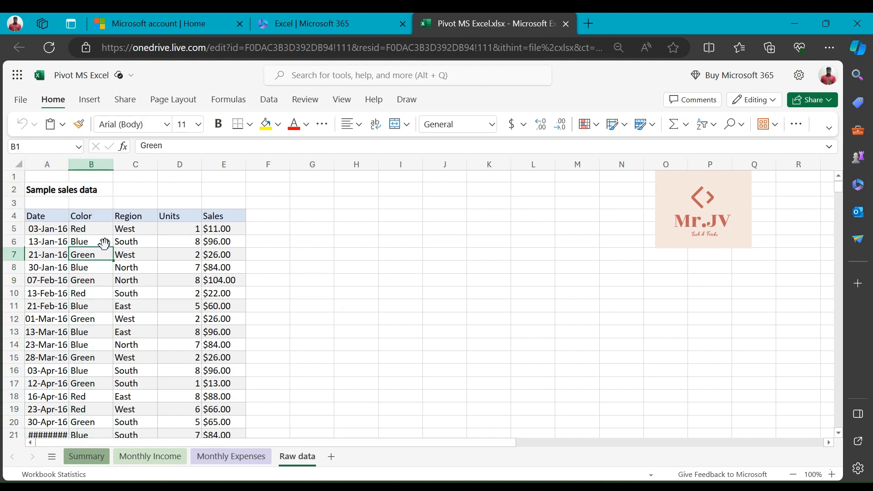
pyautogui.click(134, 166)
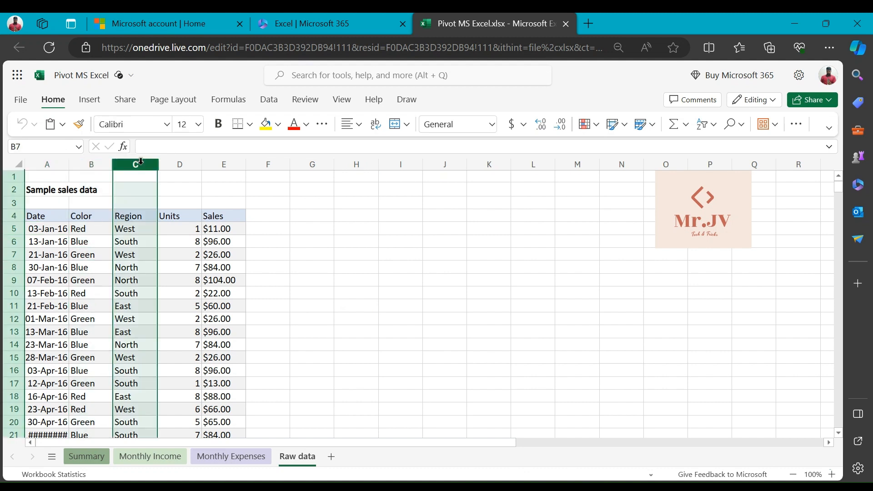
pyautogui.click(189, 161)
pyautogui.click(226, 165)
# Step: Replace the first entry of the Date column, cell A5, with the current date 26-01-2024
pyautogui.click(39, 232)
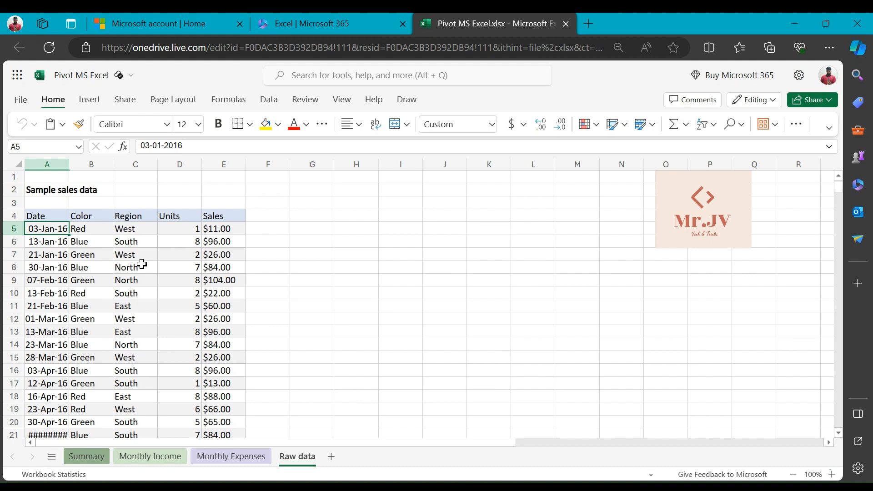
pyautogui.hotkey('ctrl', ';')
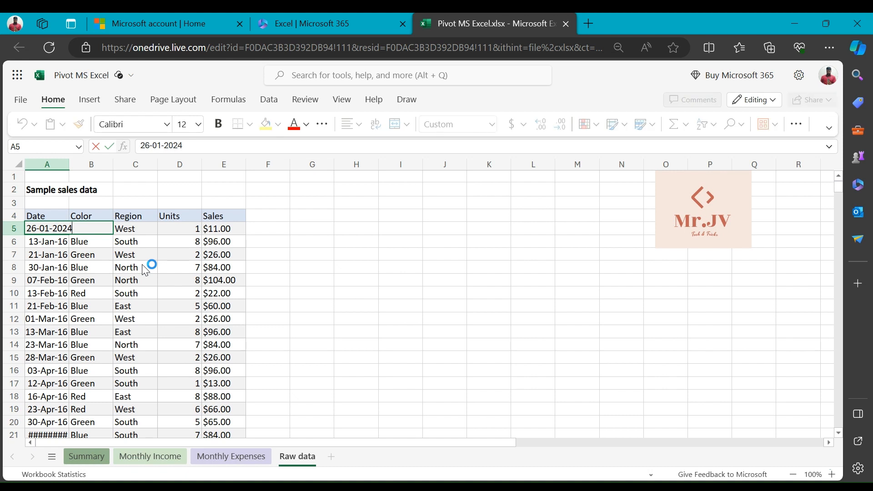
pyautogui.press('Return')
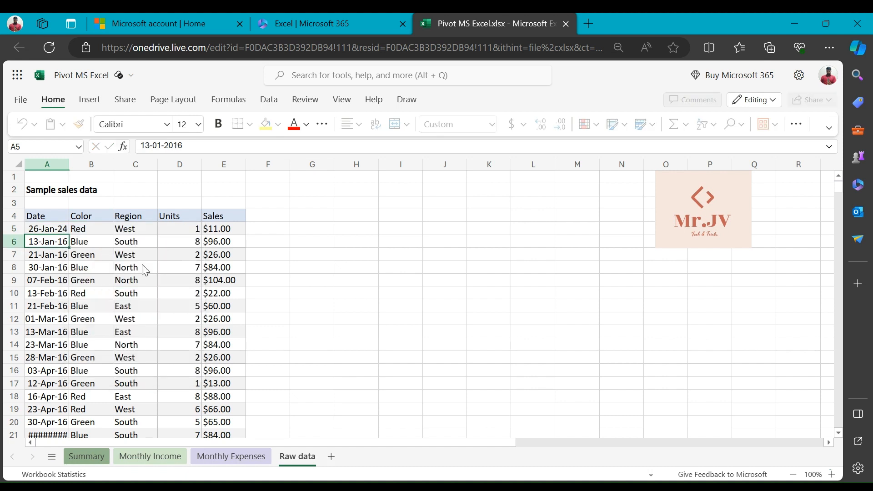
# Step: Fill the date from A5 down through all data rows of the Date column
pyautogui.click(62, 230)
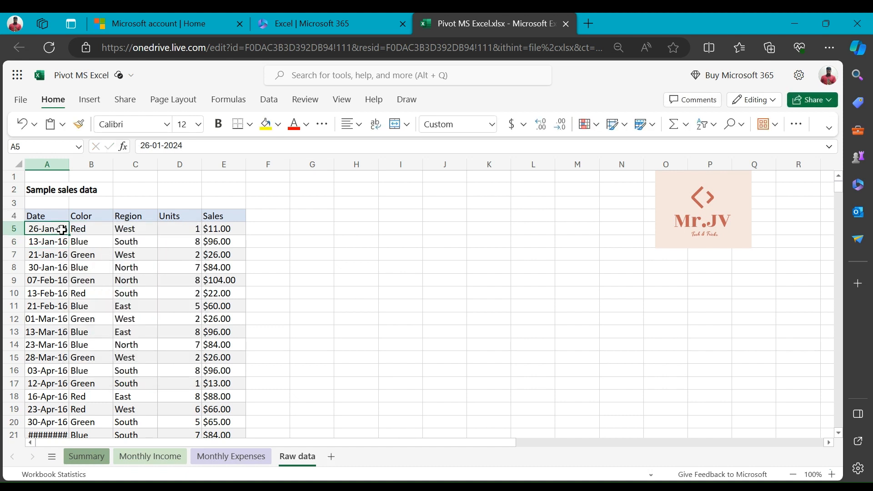
pyautogui.click(61, 243)
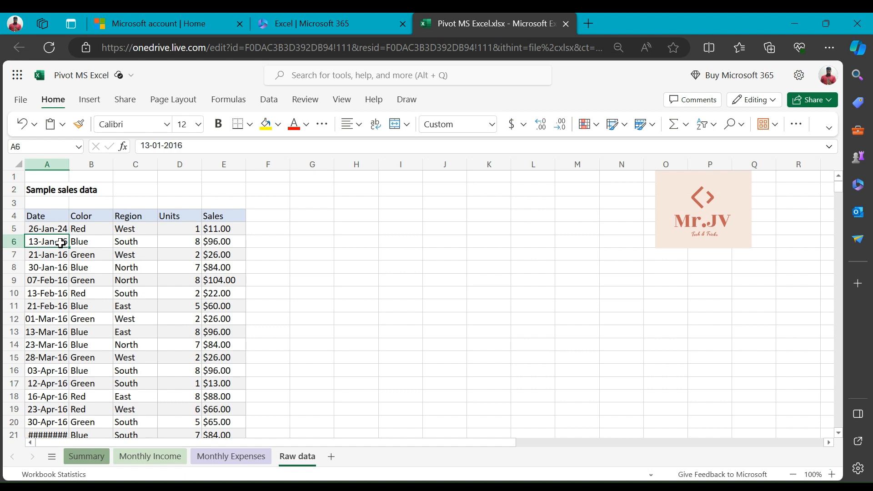
pyautogui.hotkey('ctrl', 'd')
pyautogui.moveTo(52, 226); pyautogui.dragTo(73, 444)
pyautogui.scroll(10, 128, 373)
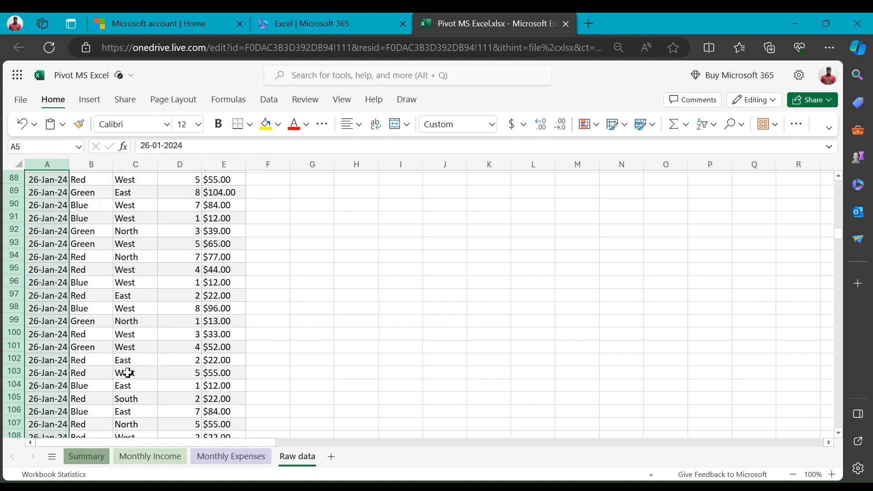
pyautogui.scroll(20, 127, 373)
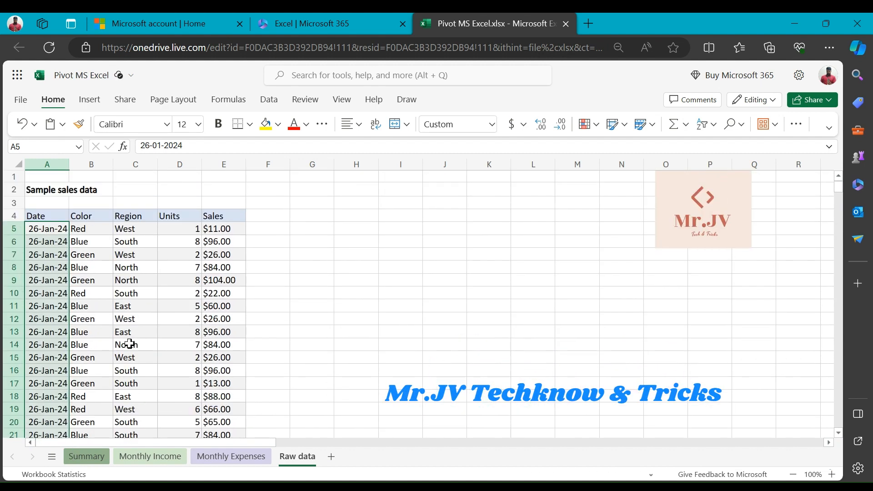
# Step: Check the filled dates and review the Color, Region, Units and Sales columns of the table
pyautogui.click(141, 252)
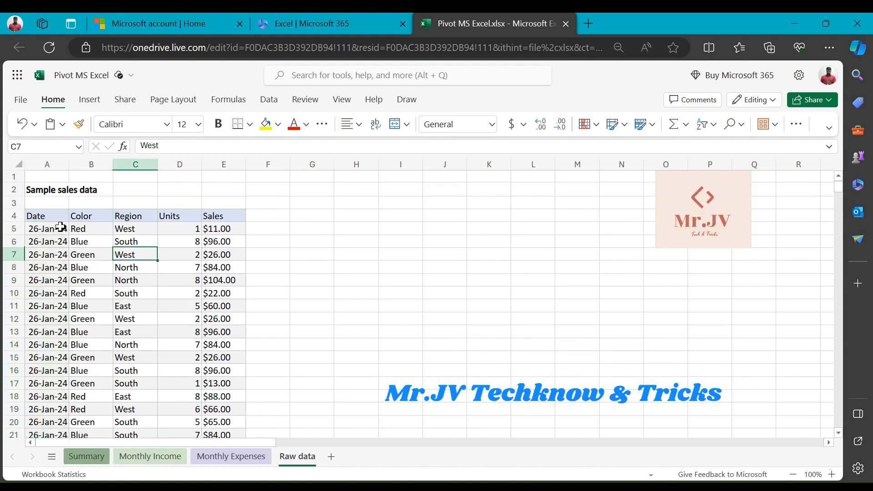
pyautogui.click(50, 164)
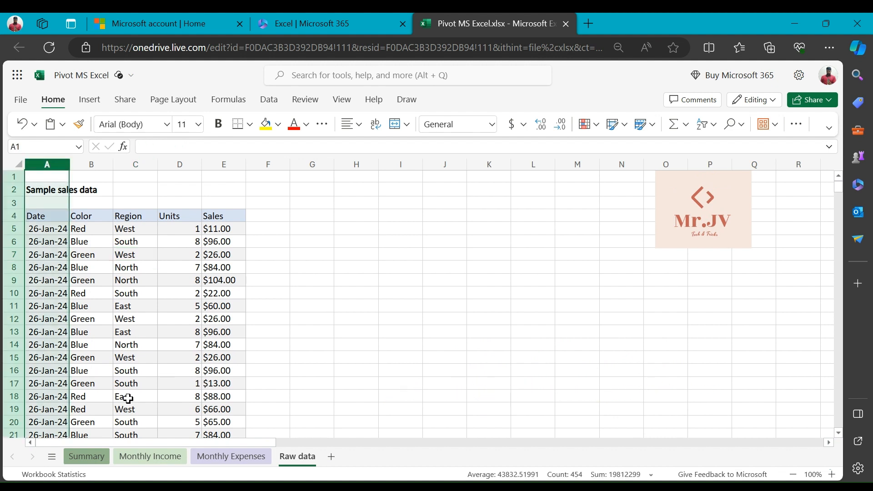
pyautogui.click(87, 319)
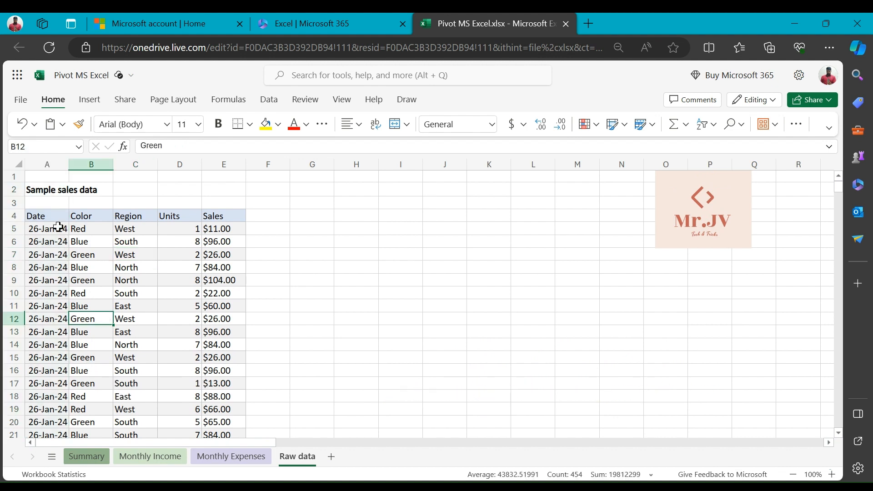
pyautogui.click(60, 229)
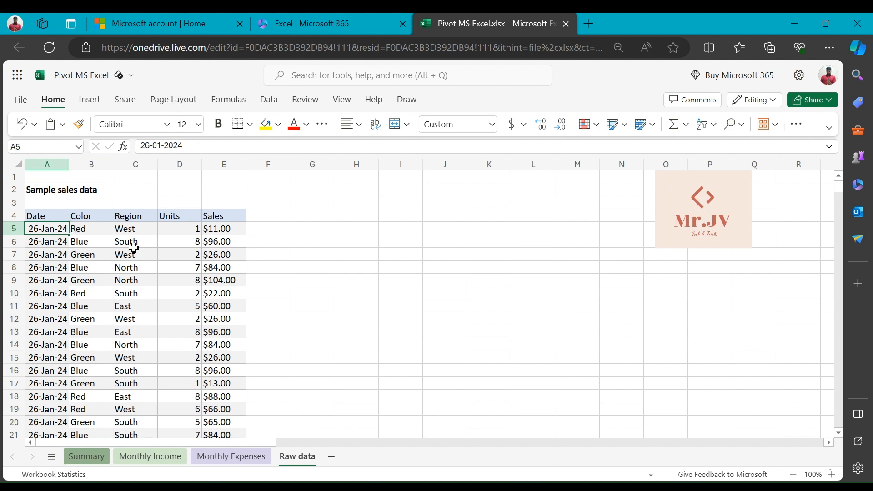
pyautogui.click(187, 276)
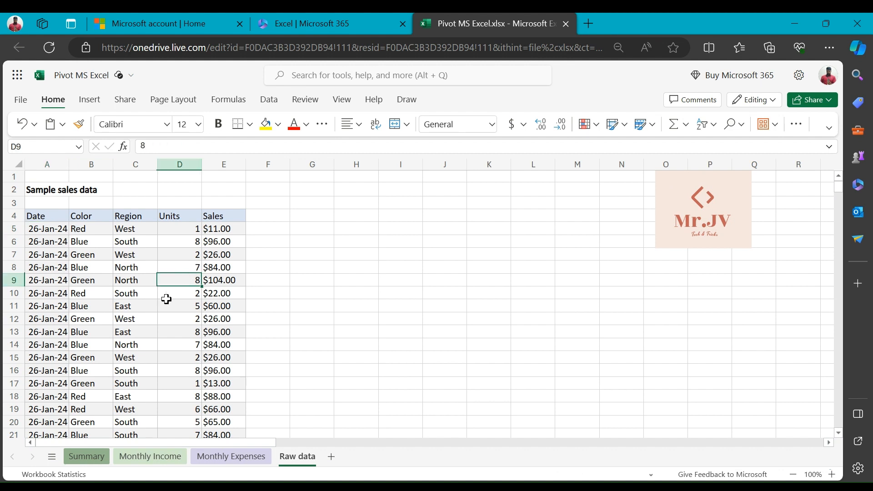
pyautogui.click(153, 331)
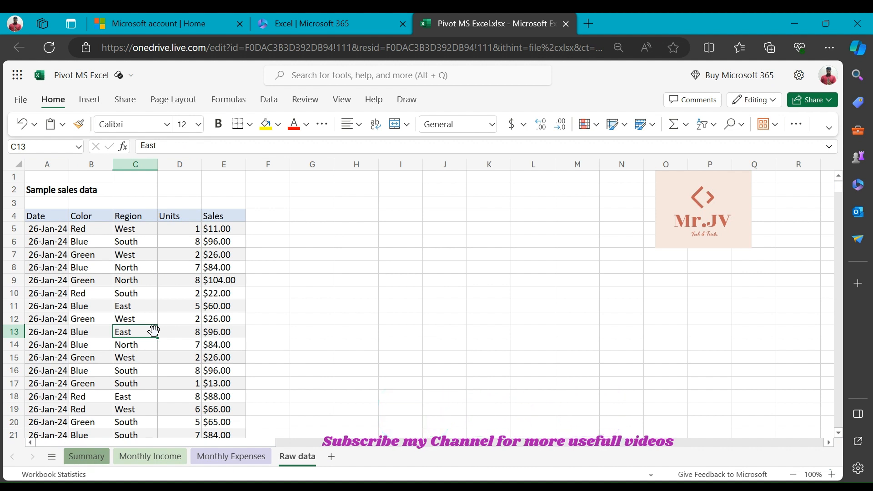
pyautogui.click(86, 228)
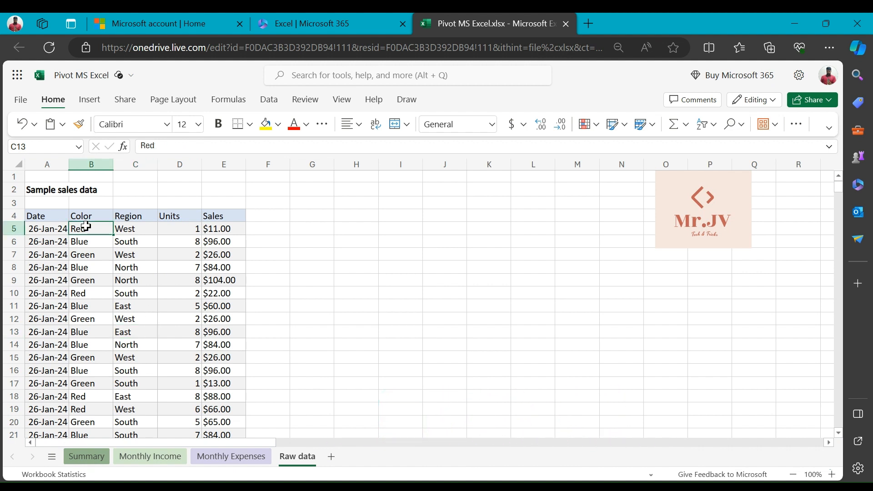
pyautogui.click(93, 165)
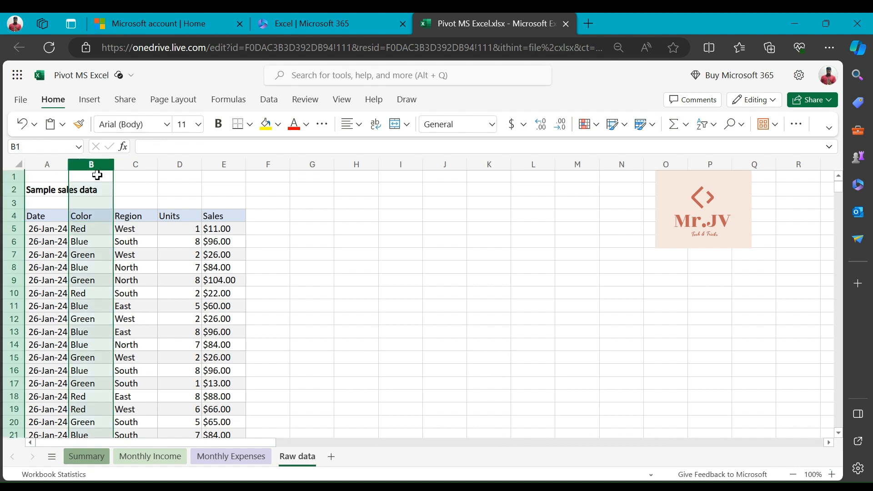
pyautogui.click(140, 214)
pyautogui.click(136, 164)
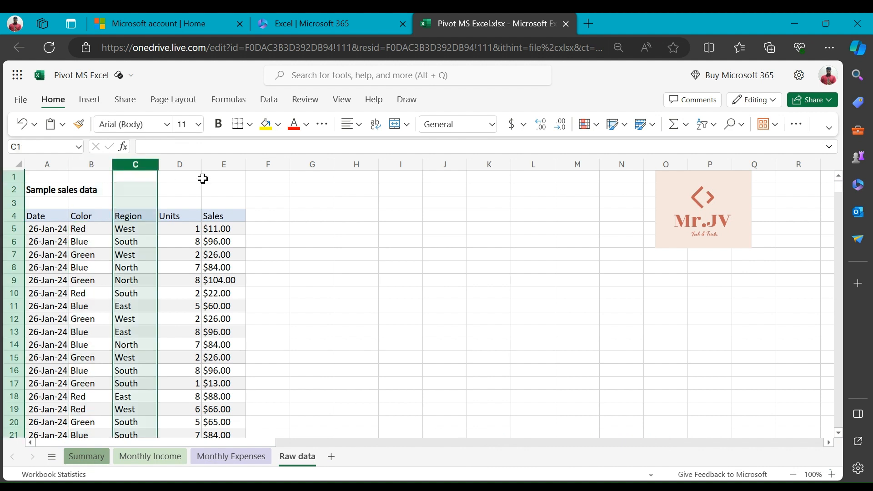
pyautogui.click(181, 164)
pyautogui.click(225, 165)
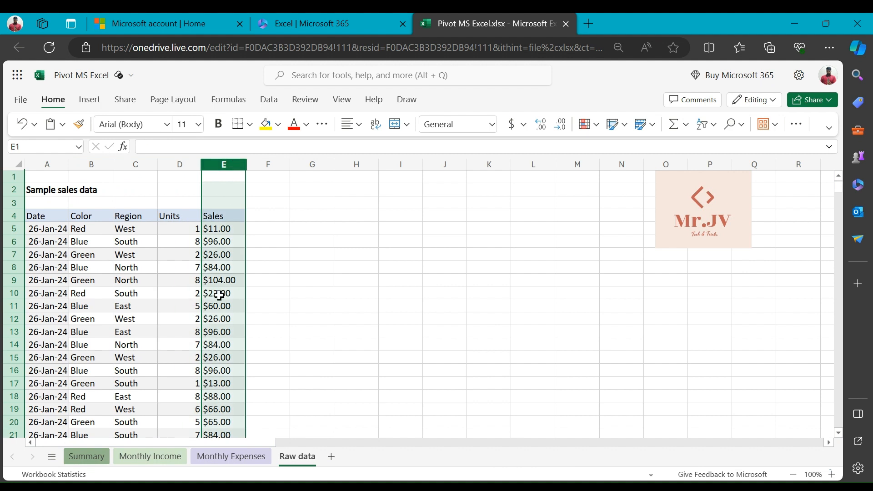
# Step: Examine the region entries alongside their sales amounts in the first rows of the data
pyautogui.moveTo(142, 232); pyautogui.dragTo(145, 268)
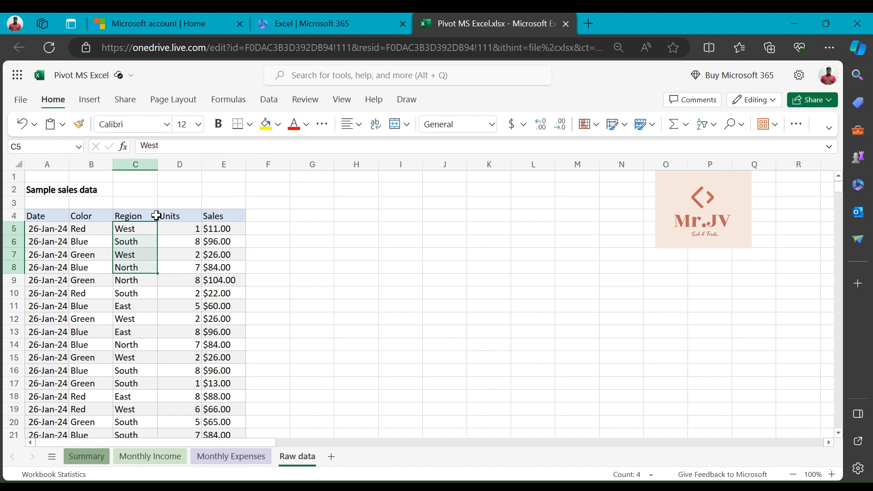
pyautogui.click(140, 307)
pyautogui.moveTo(129, 228); pyautogui.dragTo(227, 280)
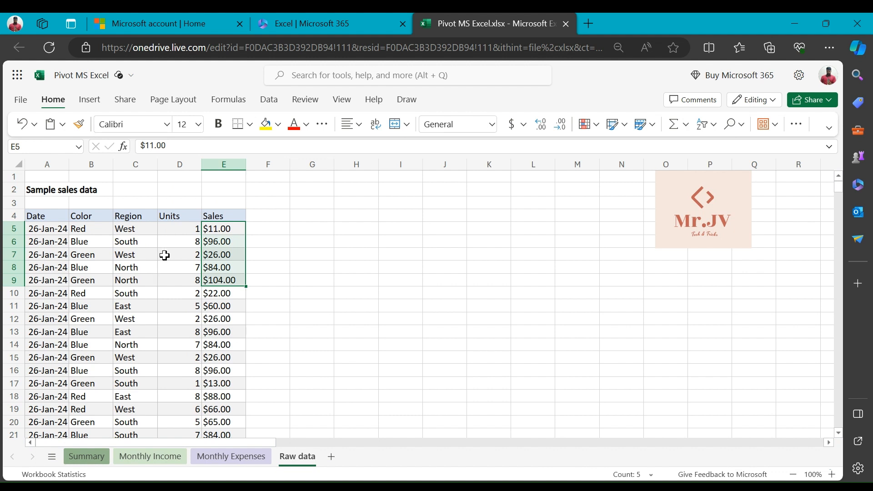
pyautogui.click(155, 264)
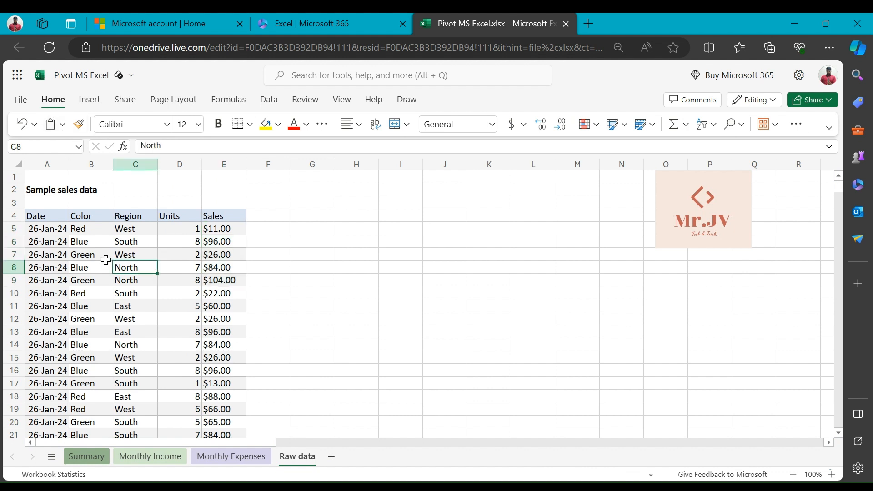
pyautogui.click(133, 256)
pyautogui.click(130, 285)
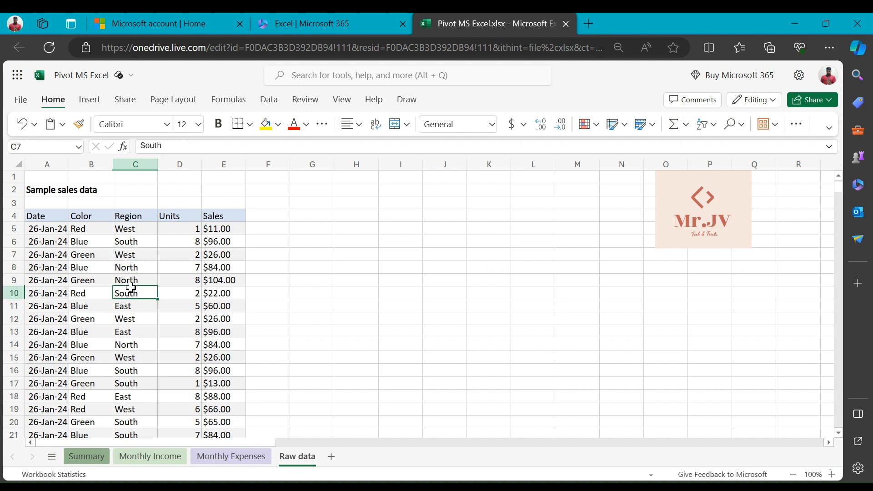
pyautogui.click(137, 252)
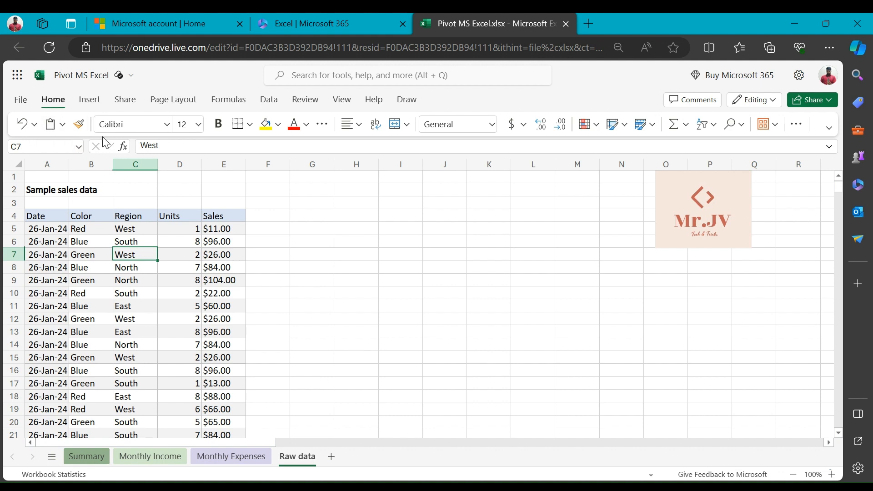
pyautogui.click(90, 100)
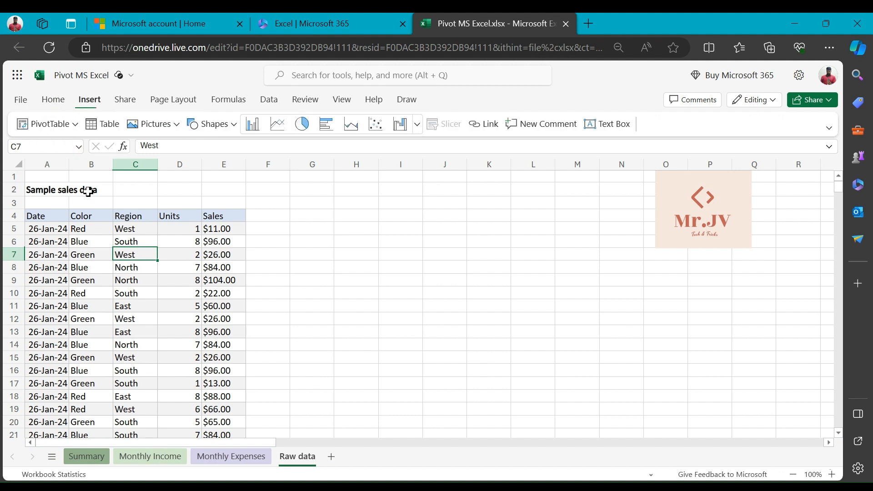
pyautogui.click(75, 124)
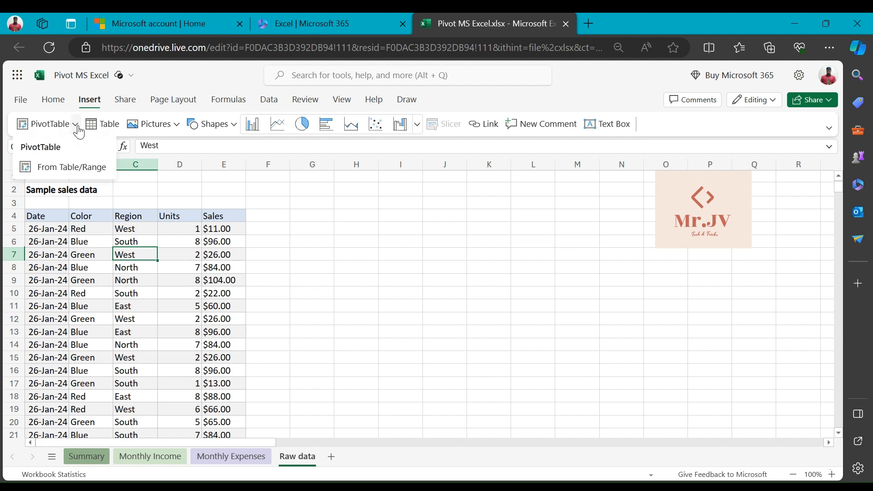
pyautogui.click(68, 171)
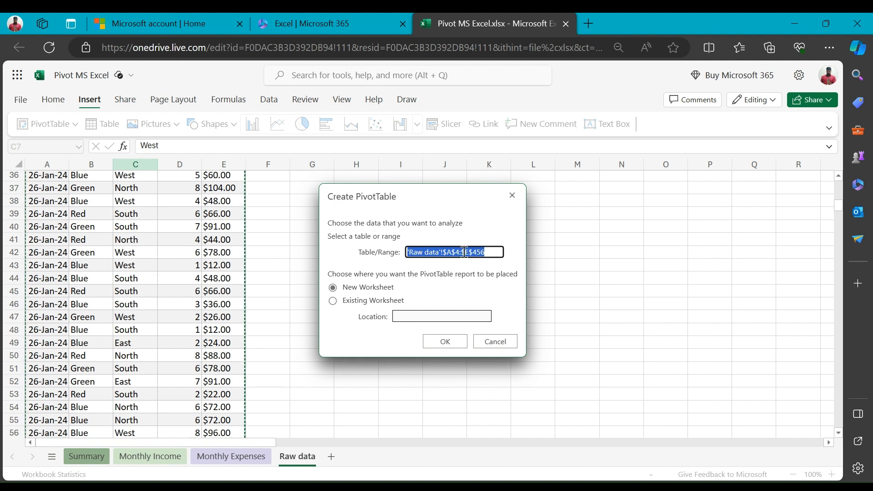
pyautogui.click(508, 346)
pyautogui.scroll(10, 251, 307)
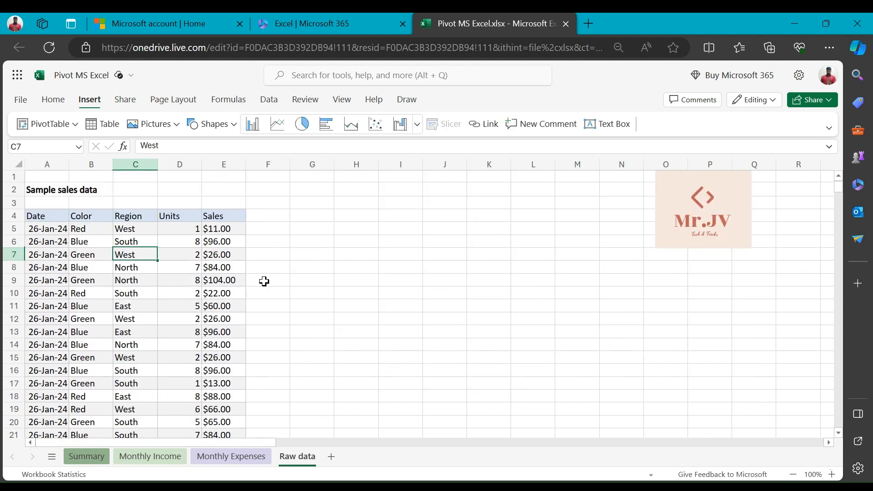
pyautogui.click(335, 267)
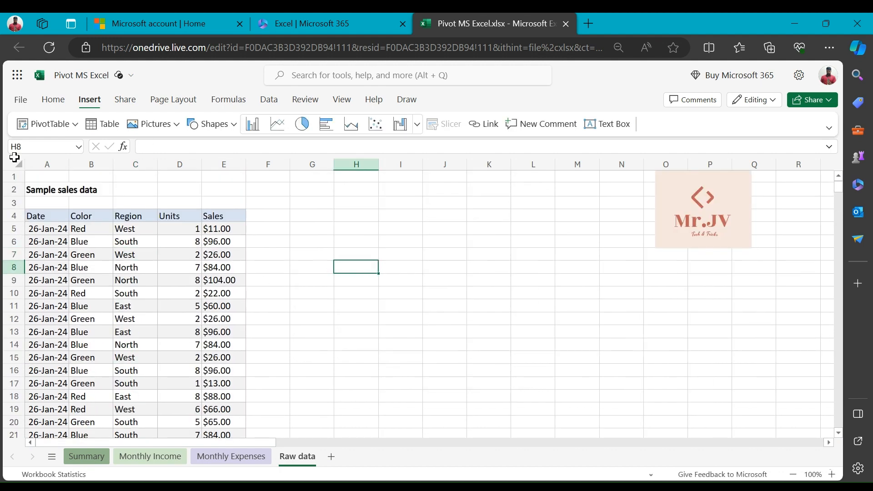
pyautogui.click(80, 131)
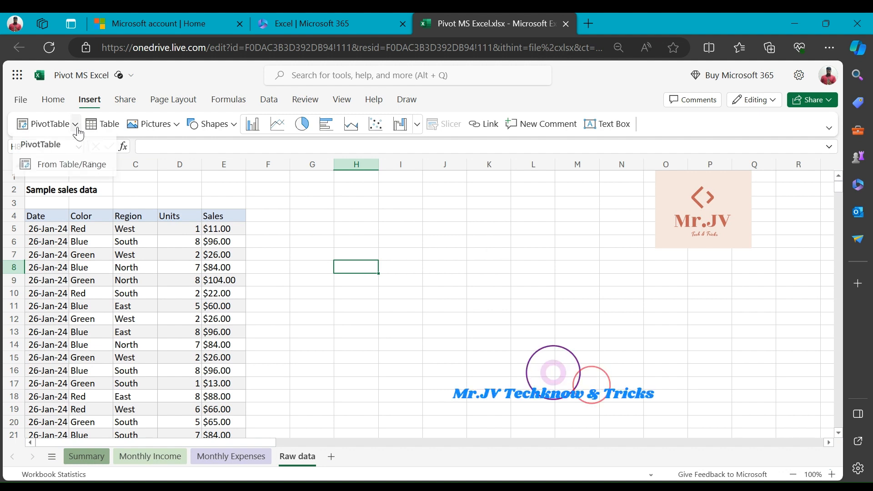
pyautogui.click(68, 164)
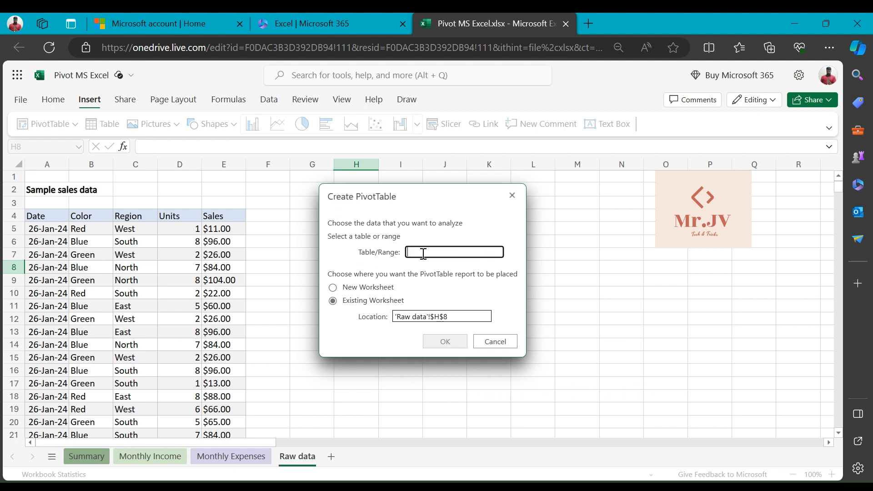
pyautogui.click(494, 344)
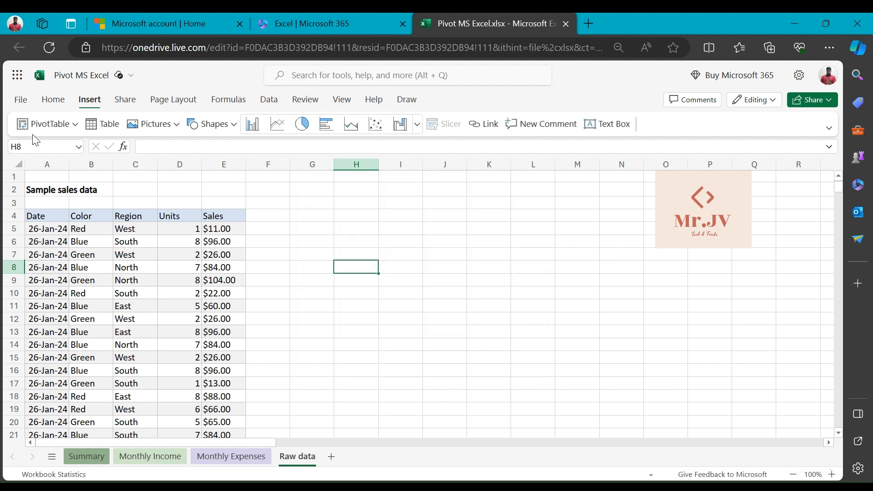
# Step: Create a PivotTable from the sales table range 'Raw data'!$A$4:$E$456 on a new worksheet
pyautogui.click(145, 322)
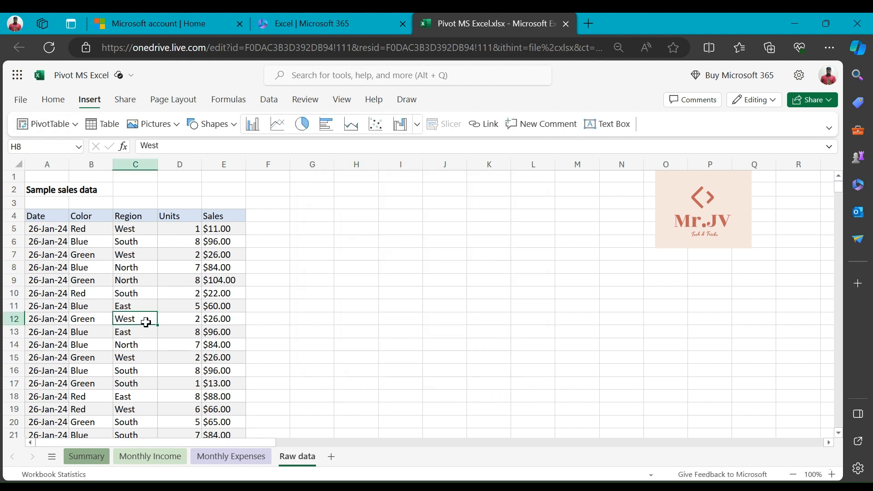
pyautogui.click(76, 124)
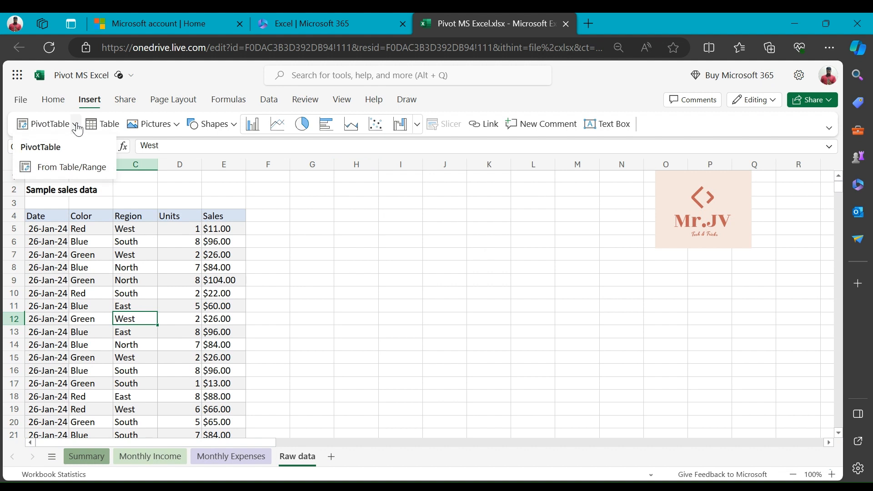
pyautogui.click(68, 170)
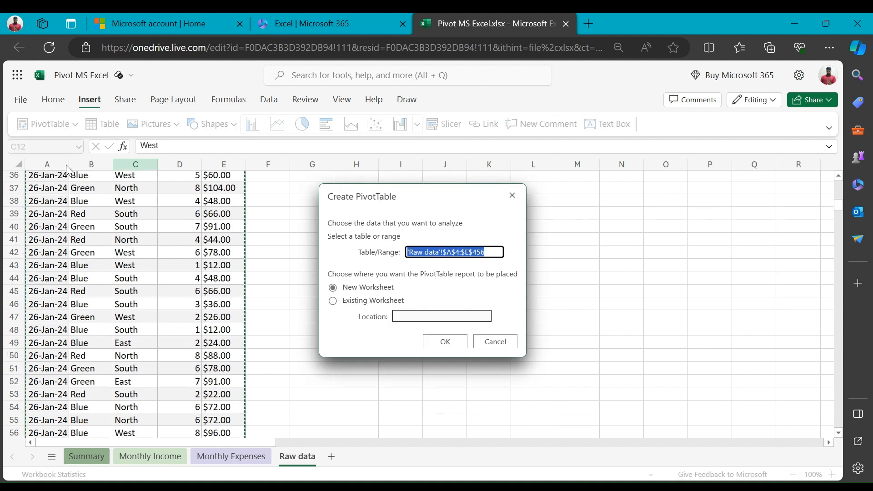
pyautogui.click(447, 345)
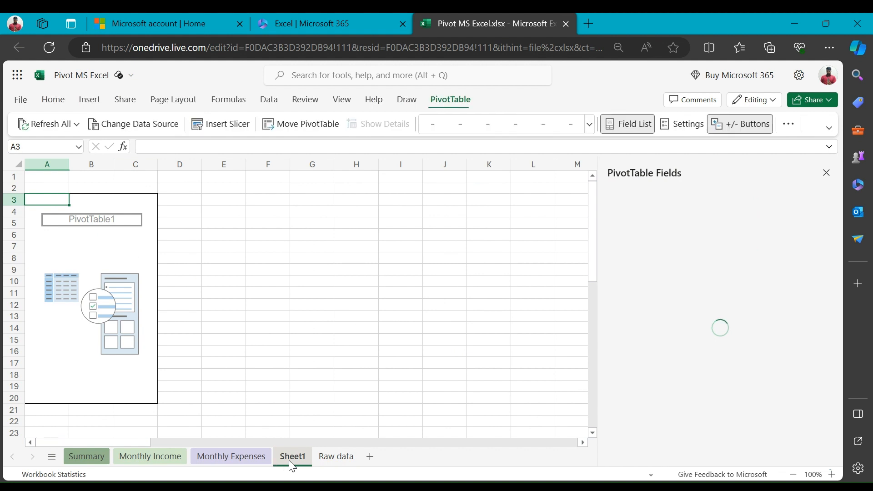
# Step: Move the new PivotTable sheet after the Raw data sheet and rename it Pivot
pyautogui.moveTo(289, 460); pyautogui.dragTo(345, 458)
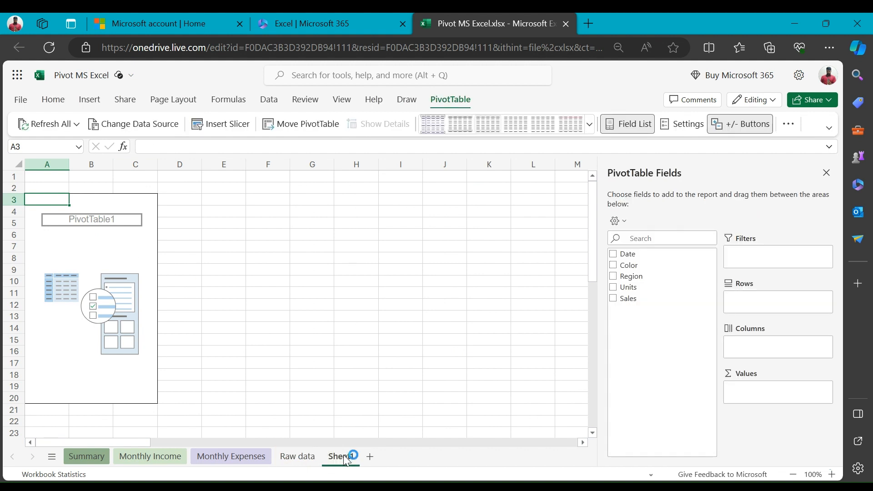
pyautogui.doubleClick(344, 457)
pyautogui.press('BackSpace')
pyautogui.press('BackSpace')
pyautogui.press('BackSpace')
pyautogui.press('BackSpace')
pyautogui.press('BackSpace')
pyautogui.press('BackSpace')
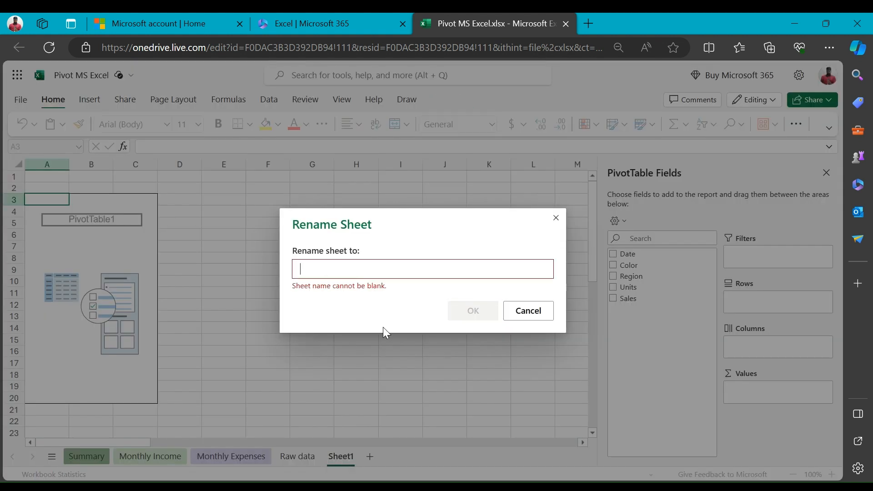
pyautogui.write('Pivot')
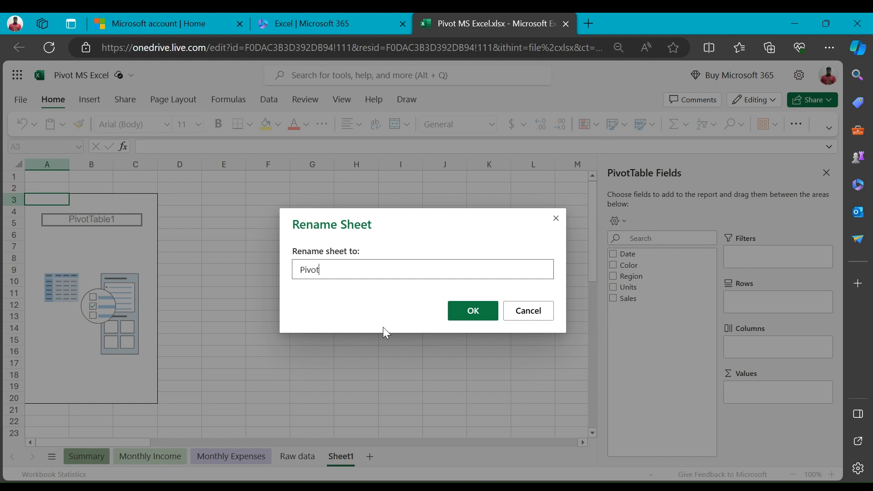
pyautogui.click(468, 311)
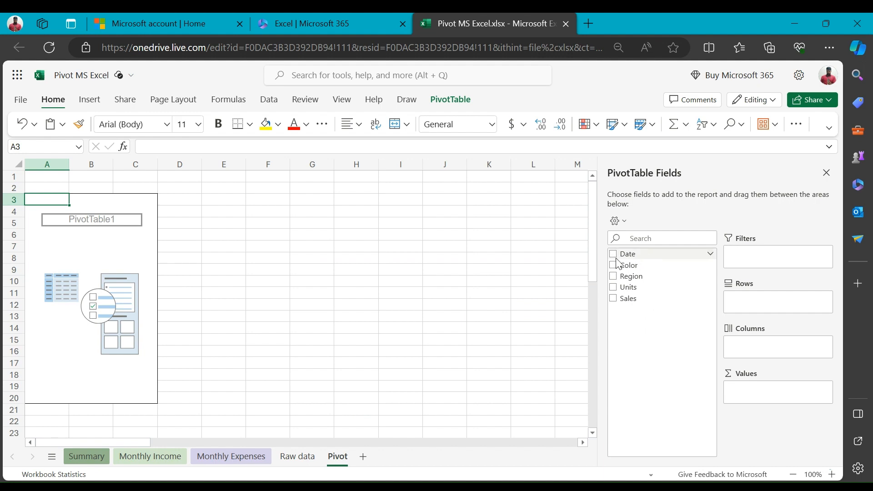
# Step: Add the Date field as a report filter of the PivotTable and browse the dates it offers
pyautogui.click(295, 460)
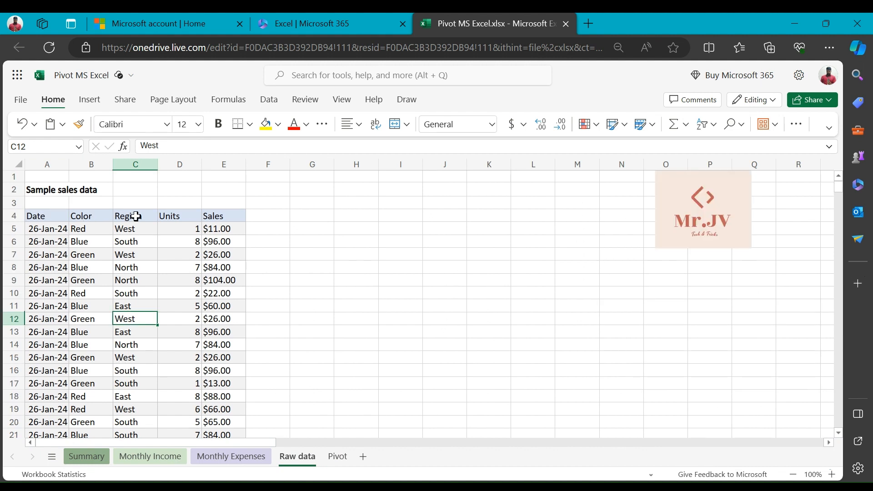
pyautogui.click(342, 457)
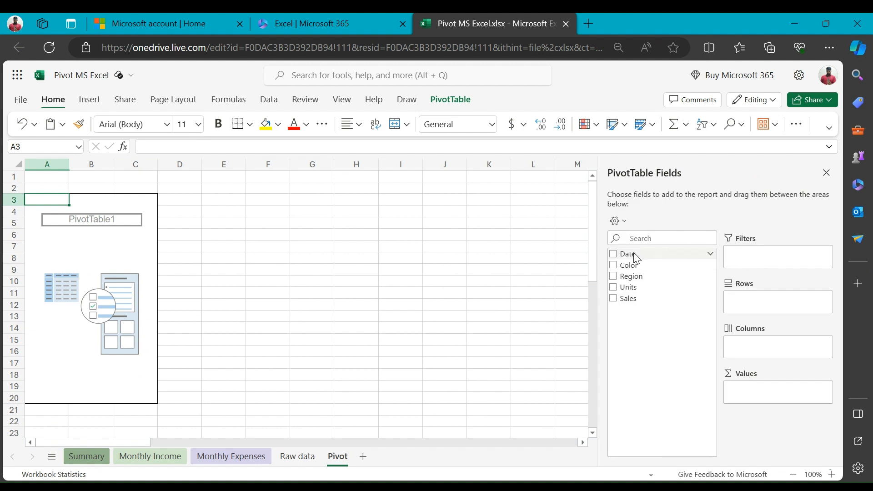
pyautogui.moveTo(637, 258); pyautogui.dragTo(763, 262)
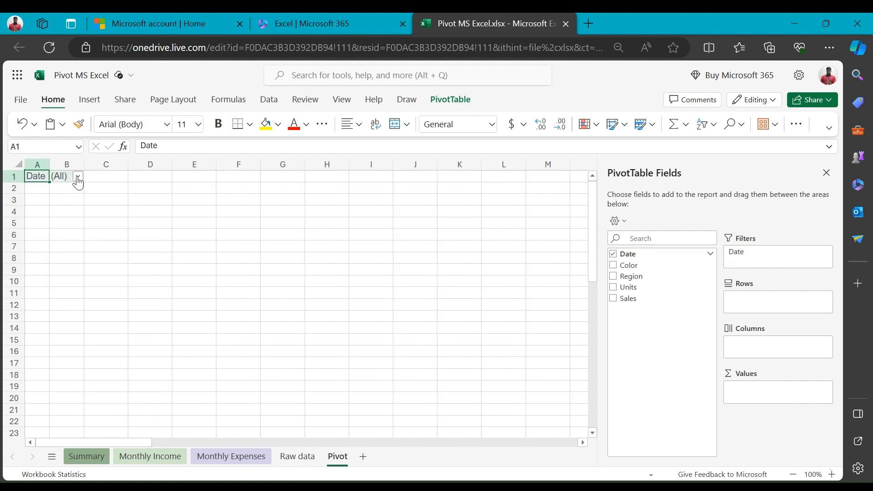
pyautogui.click(77, 177)
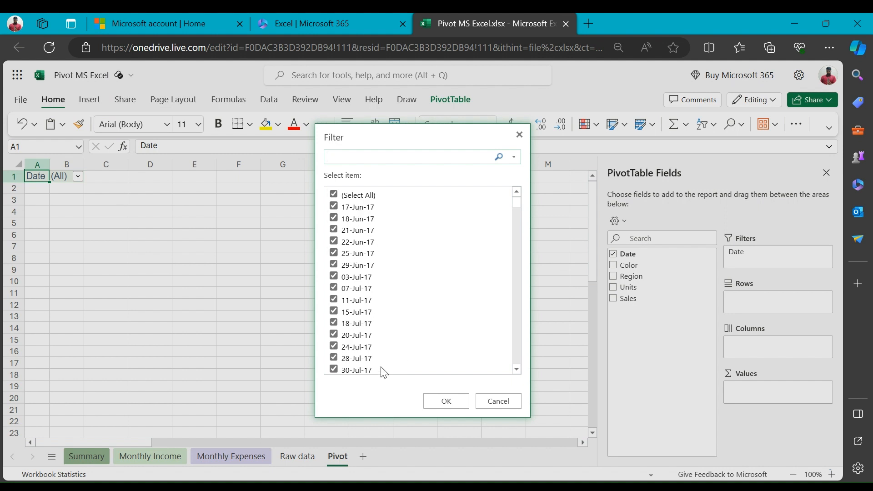
pyautogui.scroll(-15, 392, 302)
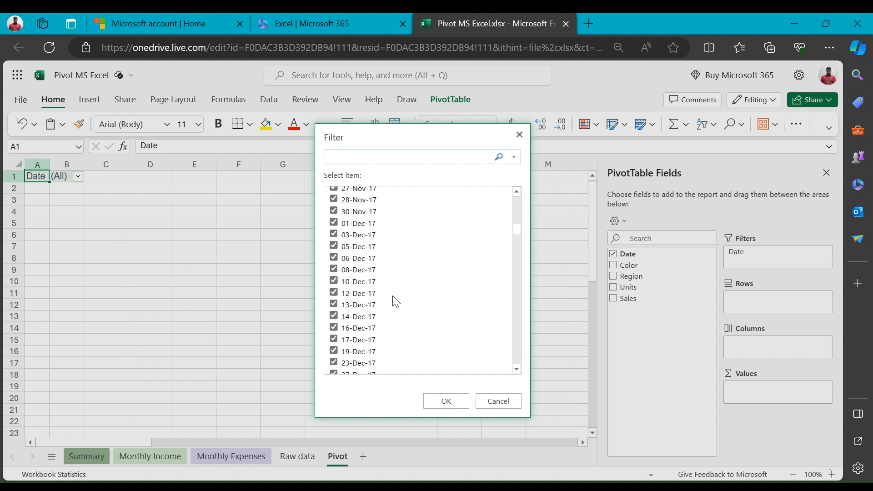
pyautogui.scroll(-4, 395, 302)
pyautogui.moveTo(516, 236); pyautogui.dragTo(518, 303)
pyautogui.click(492, 404)
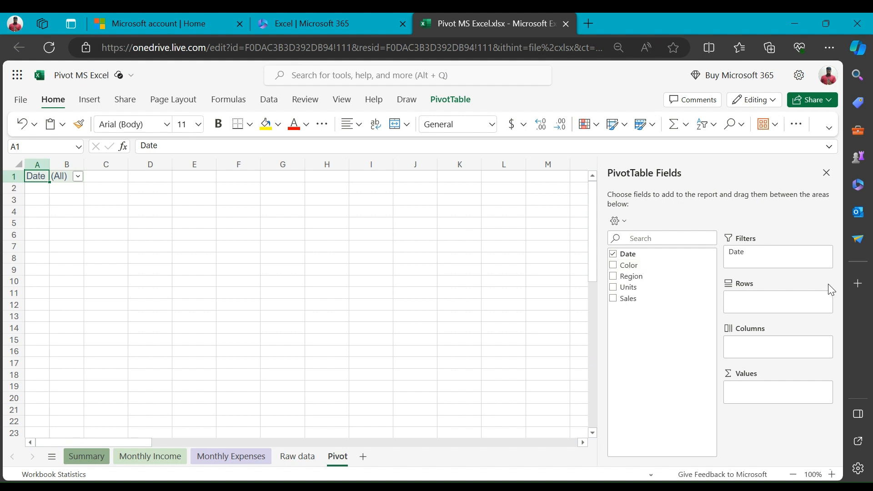
# Step: Add Color and Region as row fields and summarize Units and Sales as the PivotTable's values
pyautogui.moveTo(632, 269); pyautogui.dragTo(761, 311)
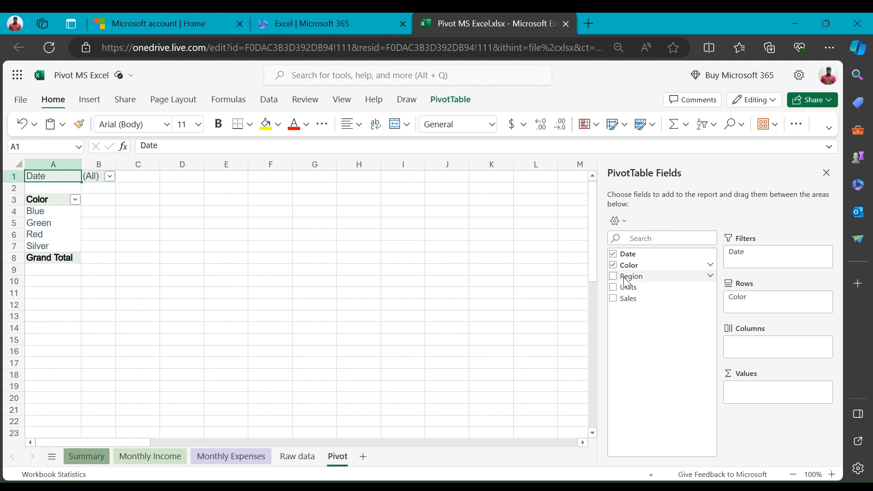
pyautogui.moveTo(630, 276); pyautogui.dragTo(745, 311)
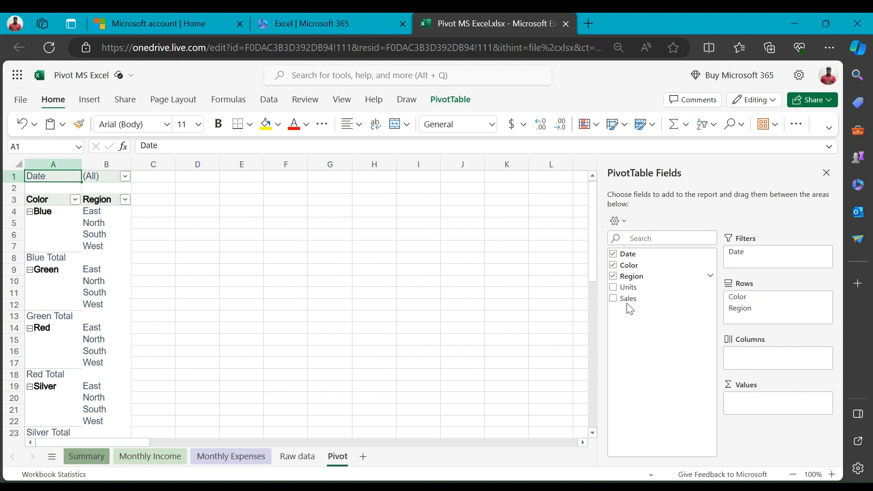
pyautogui.moveTo(624, 287); pyautogui.dragTo(753, 412)
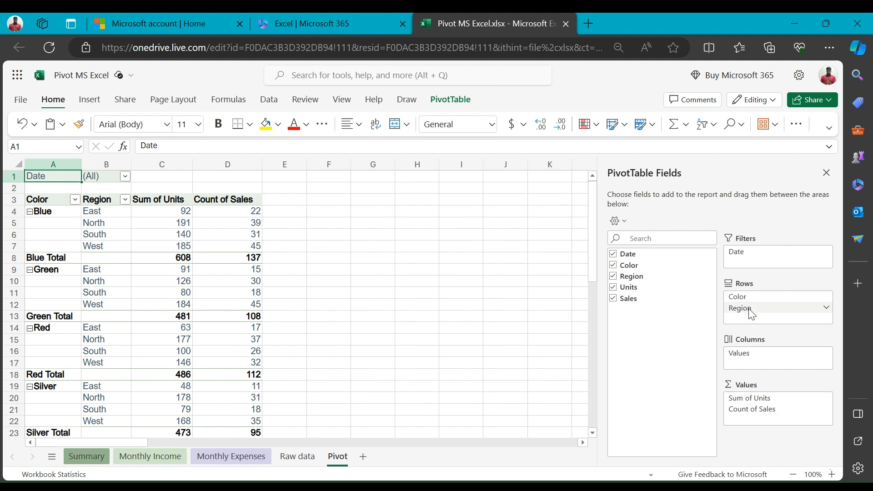
# Step: Move the Region field from the rows to the columns of the PivotTable
pyautogui.moveTo(751, 312); pyautogui.dragTo(748, 366)
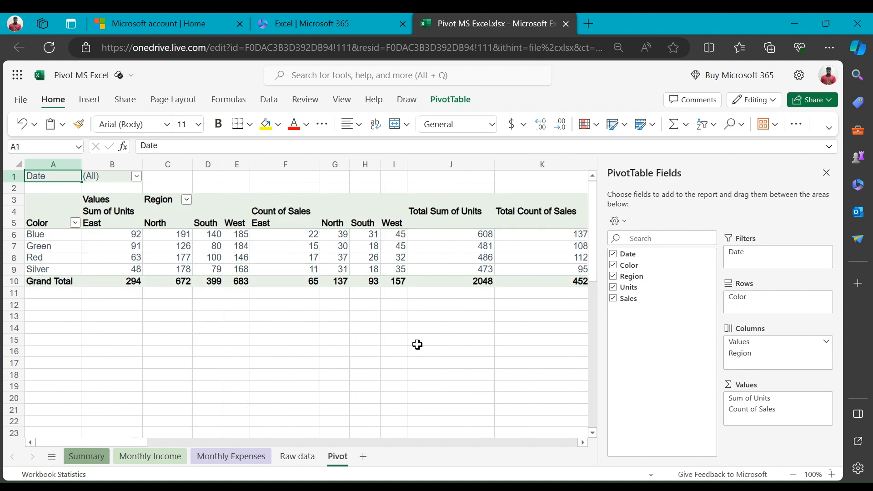
pyautogui.click(417, 342)
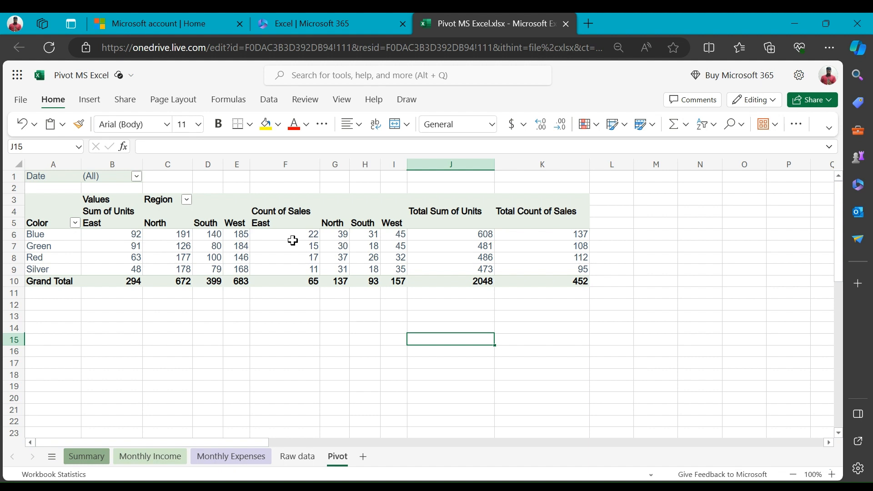
pyautogui.click(38, 235)
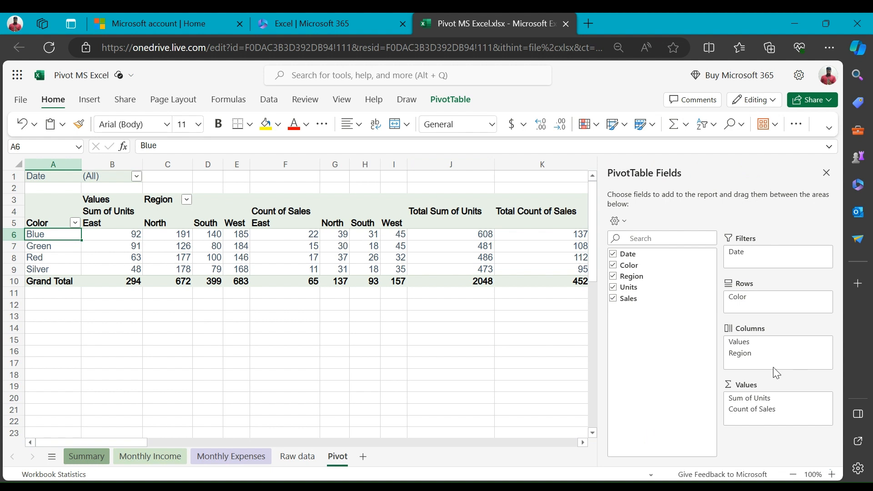
# Step: Remove the Region field from the PivotTable and review the units and sales figures of the Blue and Green rows
pyautogui.moveTo(754, 355); pyautogui.dragTo(637, 278)
pyautogui.click(160, 303)
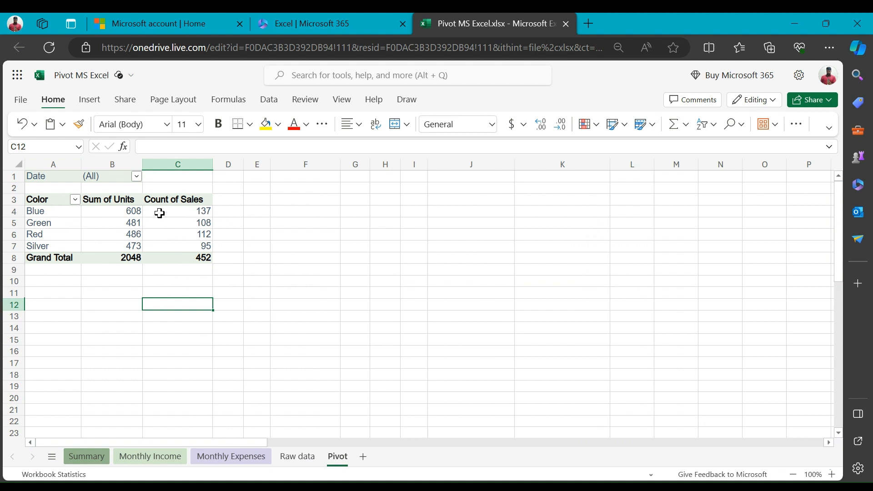
pyautogui.click(40, 211)
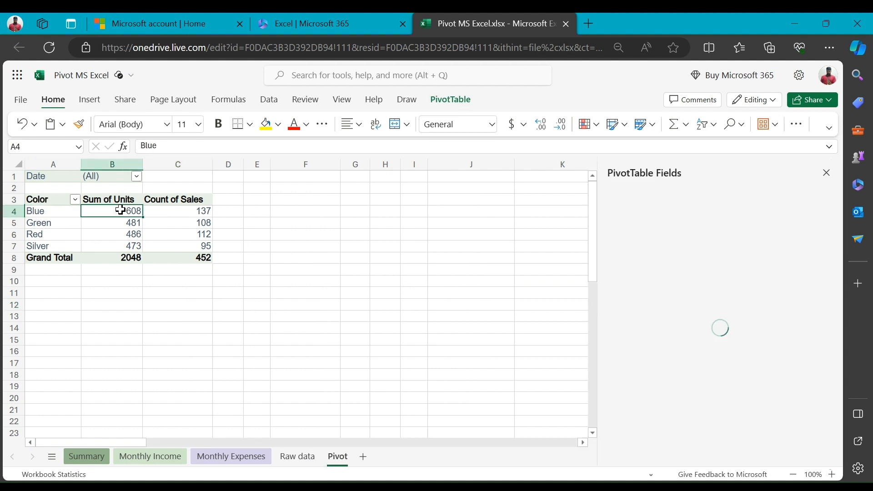
pyautogui.click(121, 213)
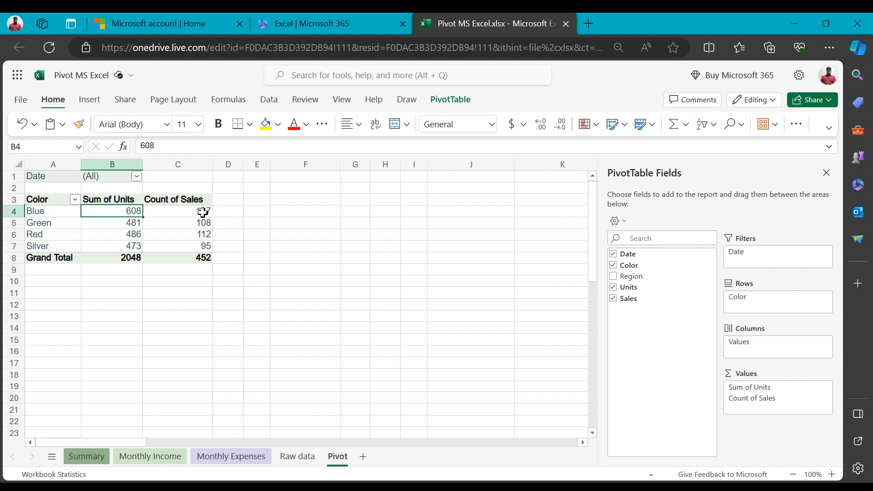
pyautogui.click(182, 212)
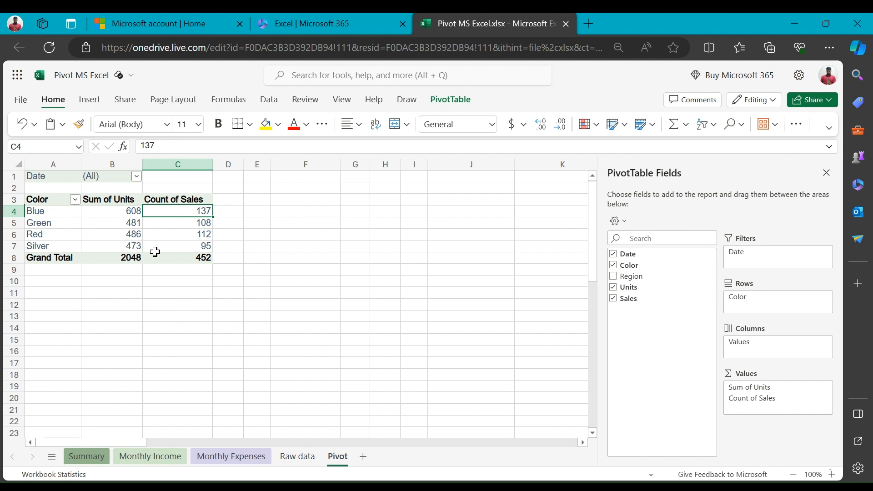
pyautogui.moveTo(45, 223); pyautogui.dragTo(142, 220)
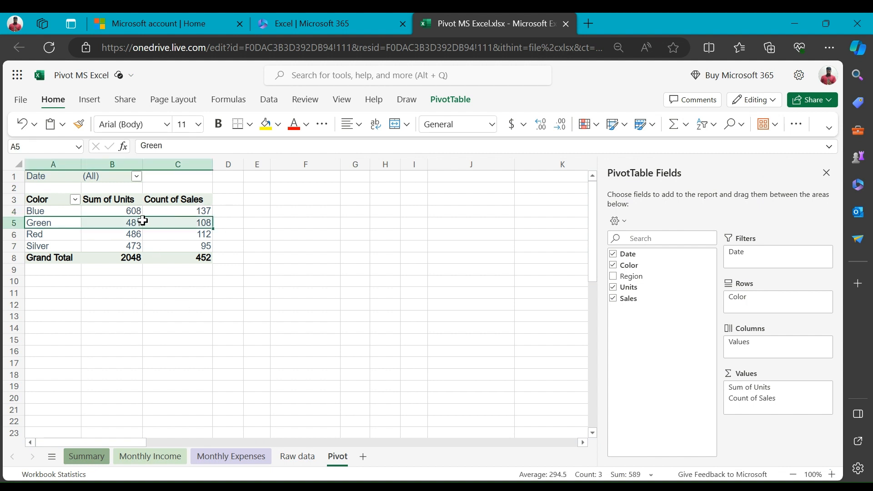
# Step: Replace Color with Region as the PivotTable's row field and examine the figures of the four regions
pyautogui.click(41, 199)
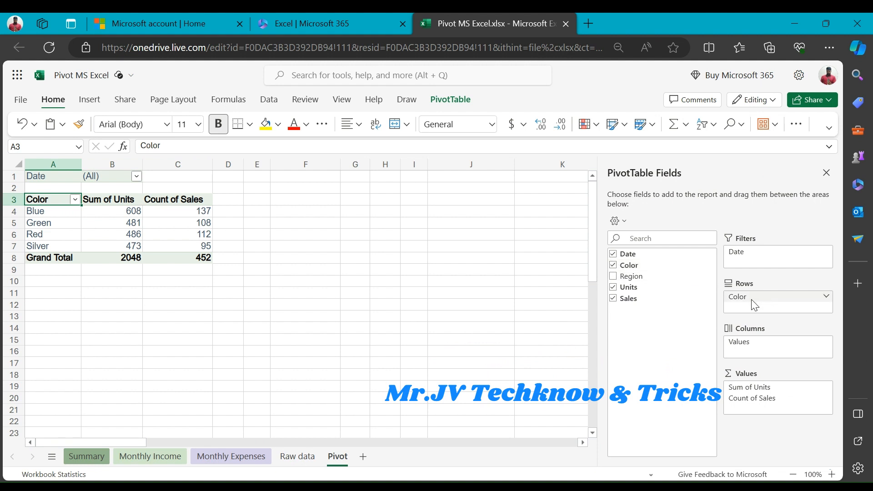
pyautogui.moveTo(751, 305)
pyautogui.mouseDown()
pyautogui.moveTo(653, 302)
pyautogui.moveTo(635, 279)
pyautogui.moveTo(766, 312)
pyautogui.moveTo(756, 304)
pyautogui.mouseUp()
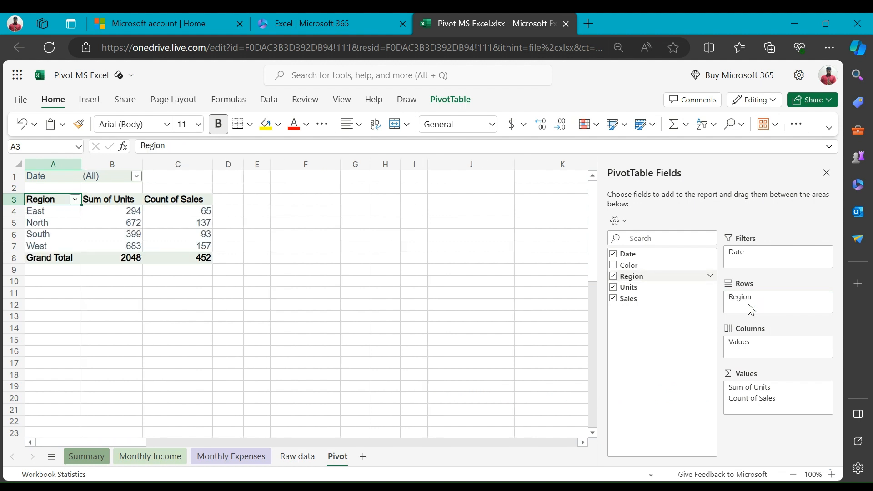
pyautogui.moveTo(53, 212); pyautogui.dragTo(195, 244)
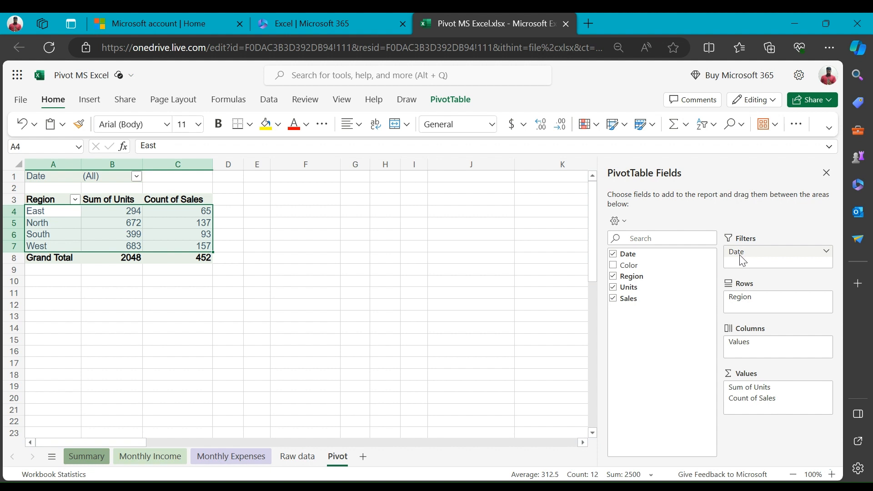
# Step: Move the Date field from the filters to the rows and remove Region, leaving Date as the only row field
pyautogui.moveTo(743, 260); pyautogui.dragTo(748, 316)
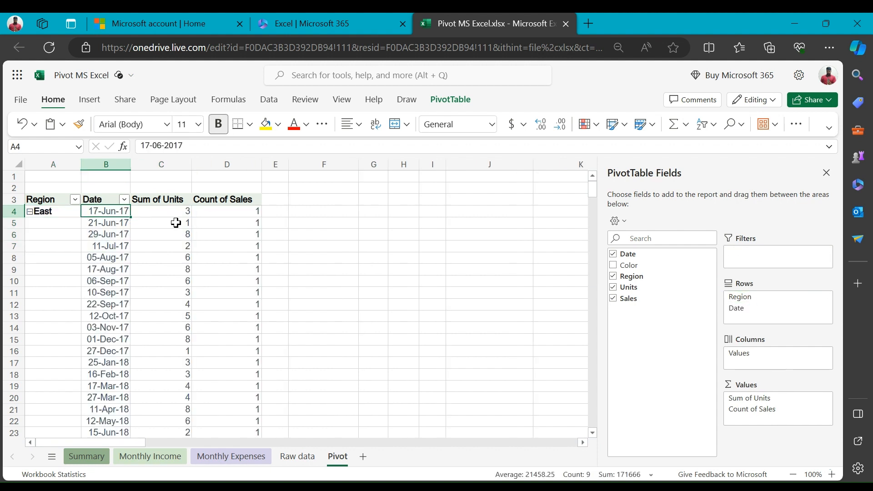
pyautogui.moveTo(176, 223); pyautogui.dragTo(231, 340)
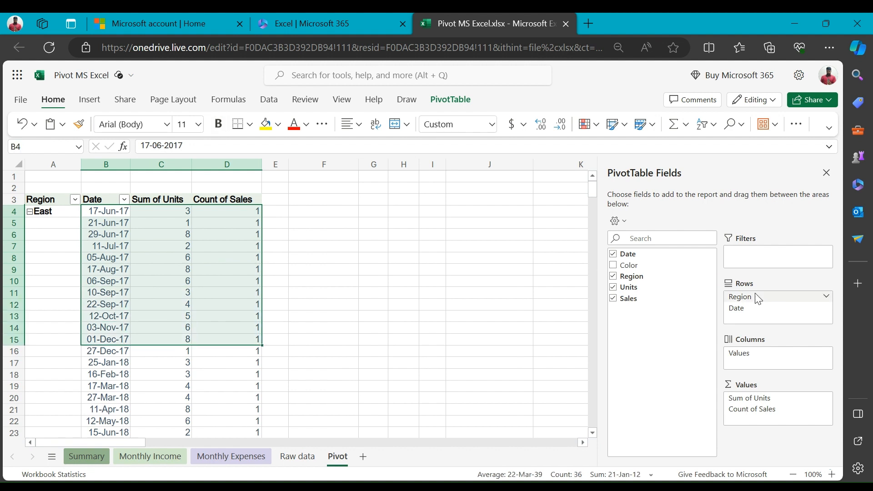
pyautogui.moveTo(749, 300); pyautogui.dragTo(643, 301)
pyautogui.click(165, 256)
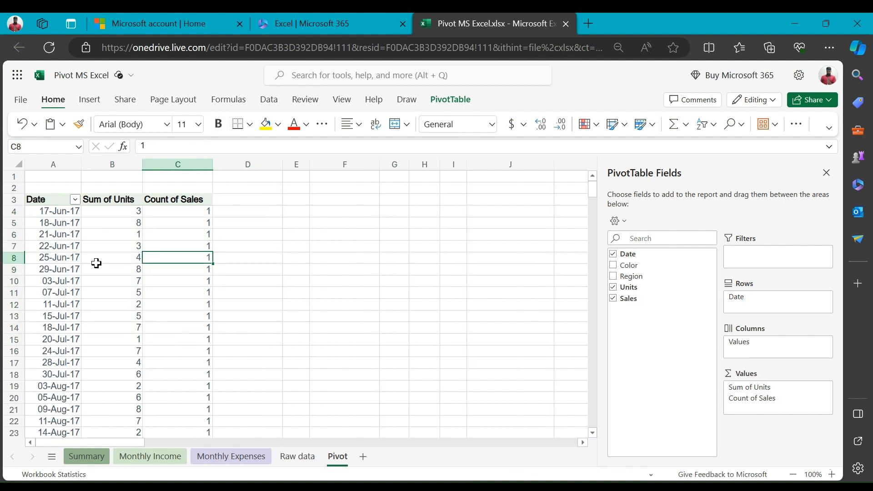
# Step: Look through the listed dates and move the Date field from the rows to the filters of the PivotTable
pyautogui.scroll(-10, 96, 264)
pyautogui.scroll(6, 97, 265)
pyautogui.scroll(4, 96, 265)
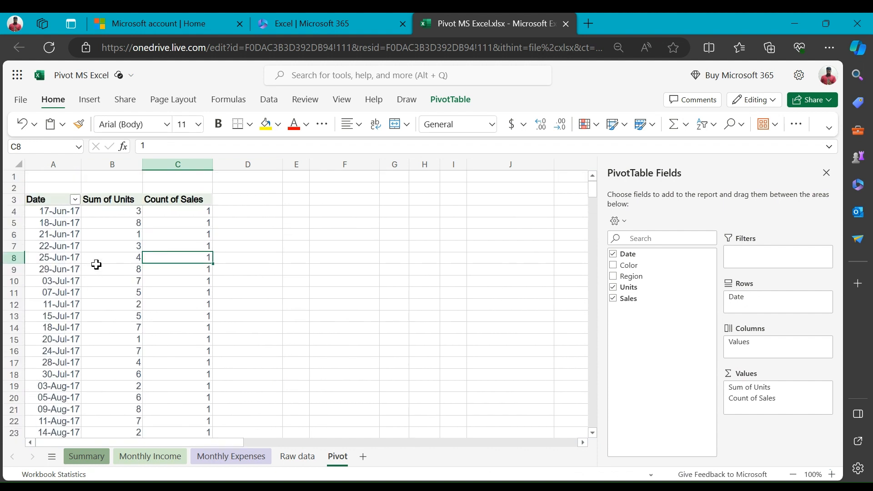
pyautogui.moveTo(735, 307); pyautogui.dragTo(738, 255)
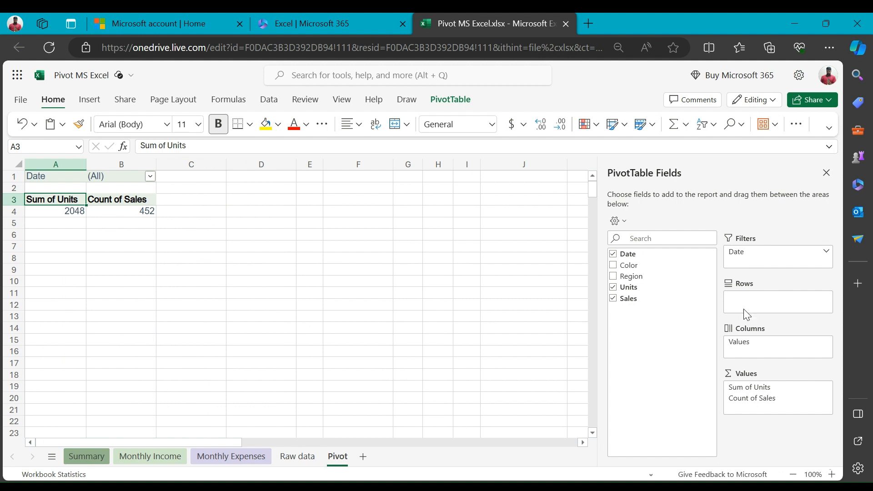
# Step: Filter the PivotTable to the date 17-Jun-17 and review its units and sales figures
pyautogui.click(149, 177)
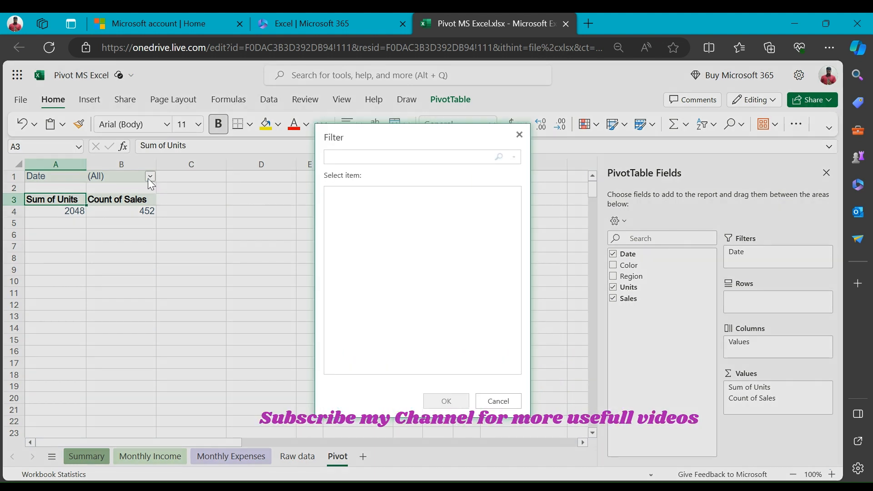
pyautogui.click(348, 205)
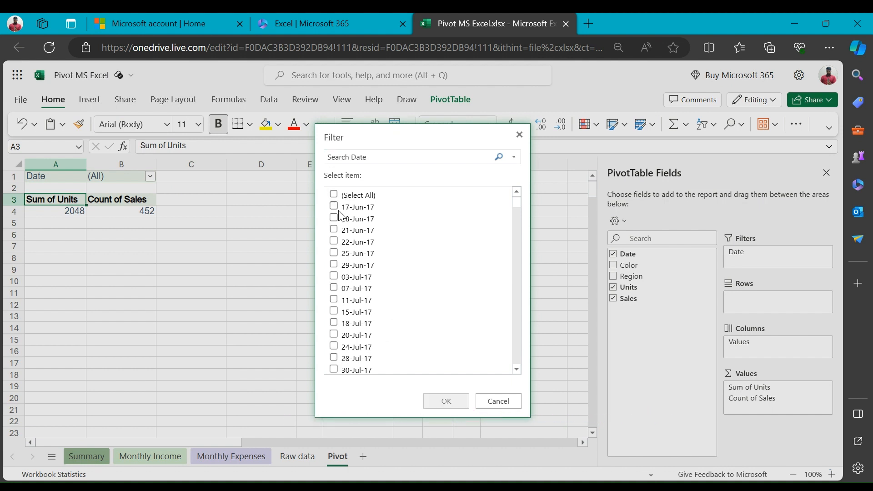
pyautogui.click(335, 208)
pyautogui.click(446, 401)
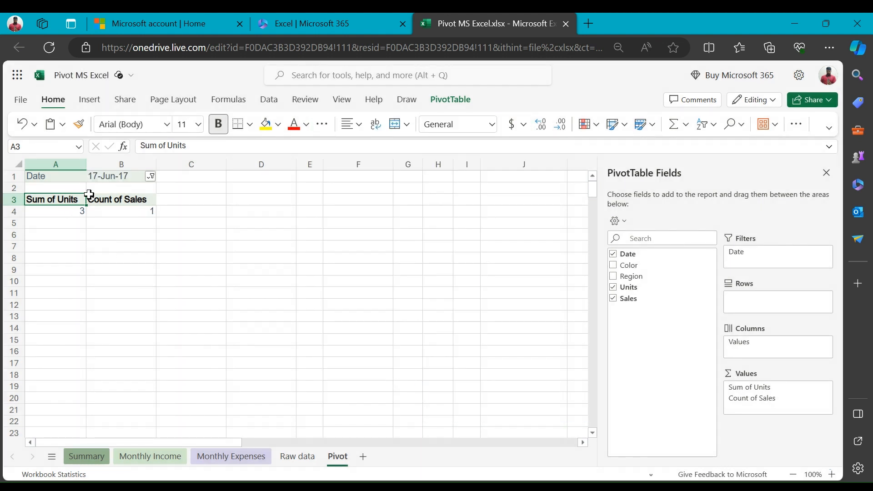
pyautogui.moveTo(63, 210); pyautogui.dragTo(116, 211)
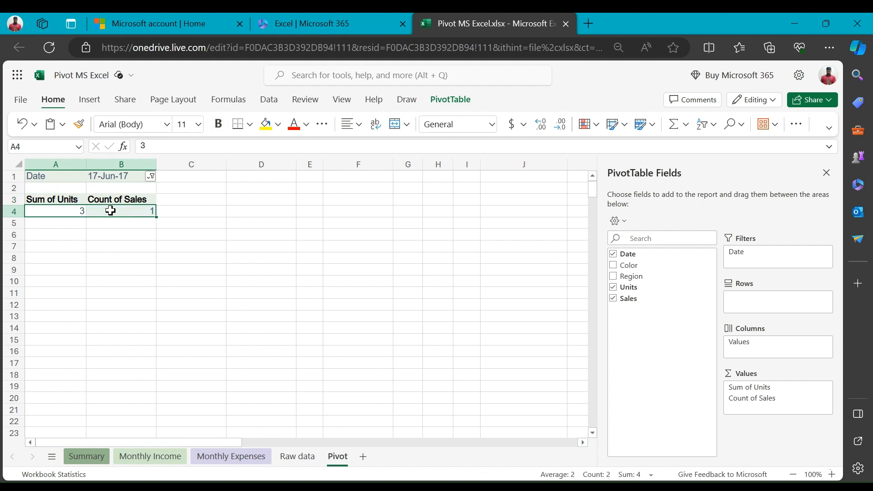
pyautogui.click(47, 210)
pyautogui.click(115, 213)
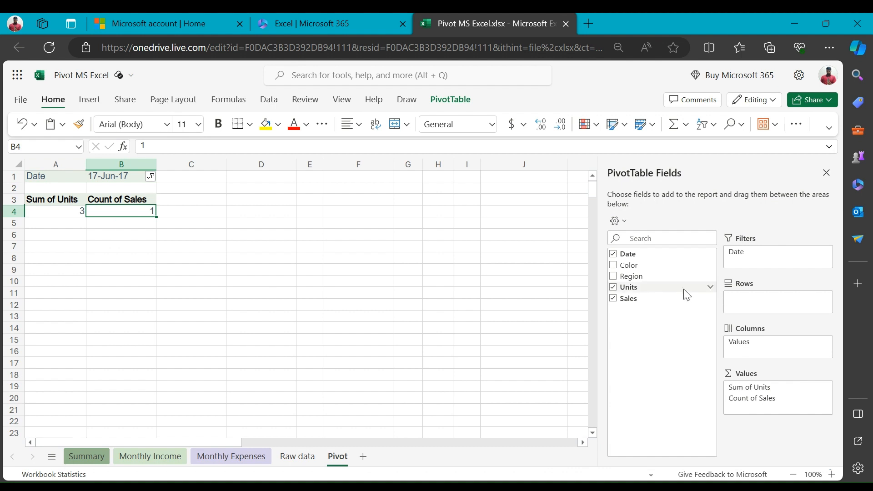
# Step: Add Region as the PivotTable's row field and consult the source table on the Raw data sheet before returning to Pivot
pyautogui.moveTo(633, 278); pyautogui.dragTo(747, 299)
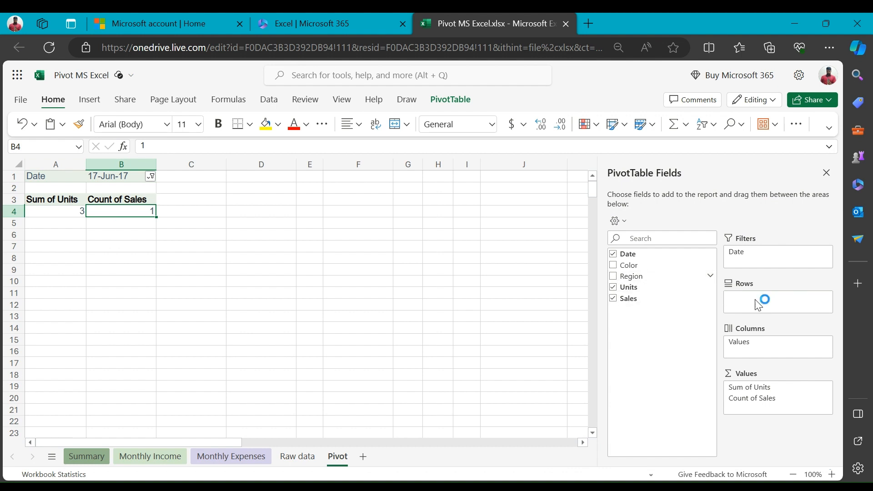
pyautogui.click(51, 213)
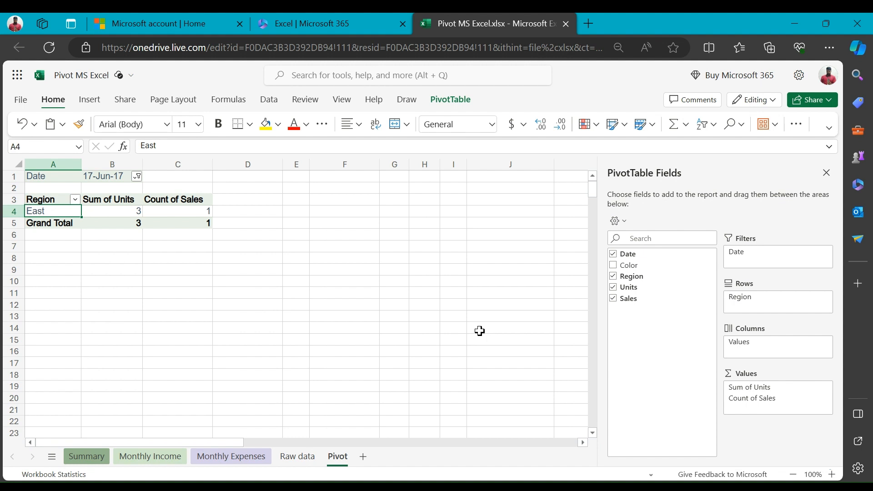
pyautogui.click(304, 457)
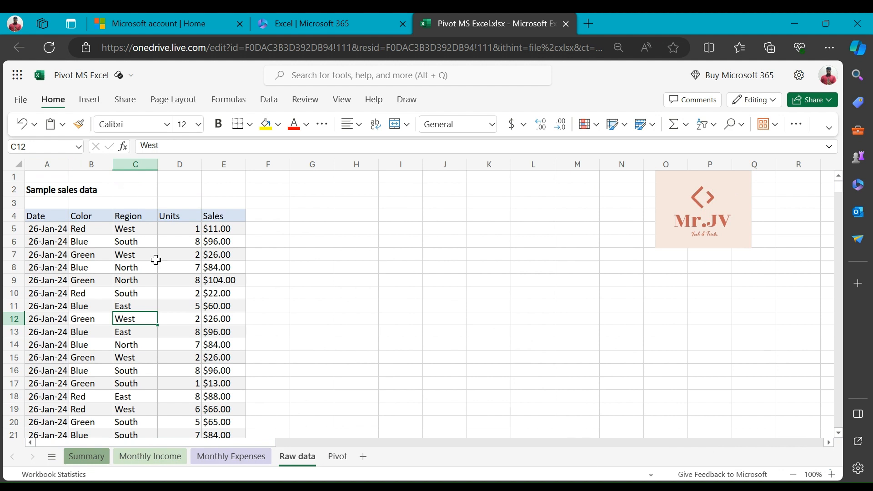
pyautogui.click(337, 456)
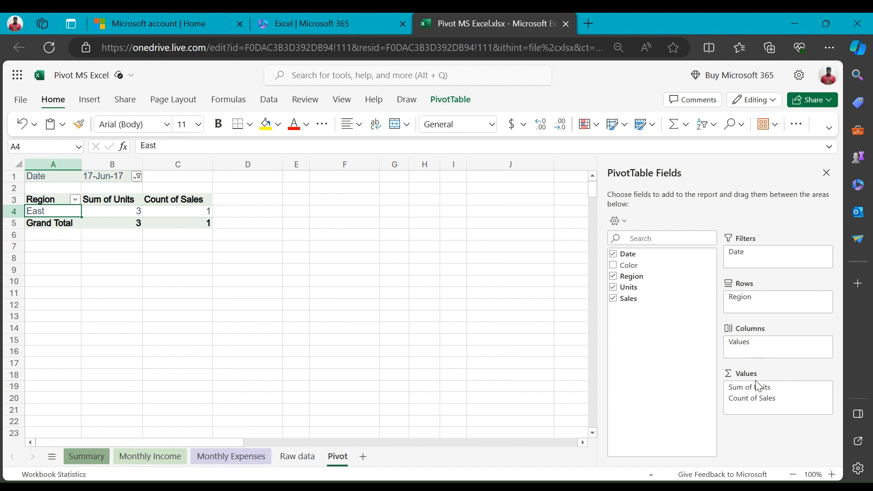
# Step: Remove the Values entry from the PivotTable's columns, taking Units and Sales out of the report
pyautogui.moveTo(745, 347); pyautogui.dragTo(633, 329)
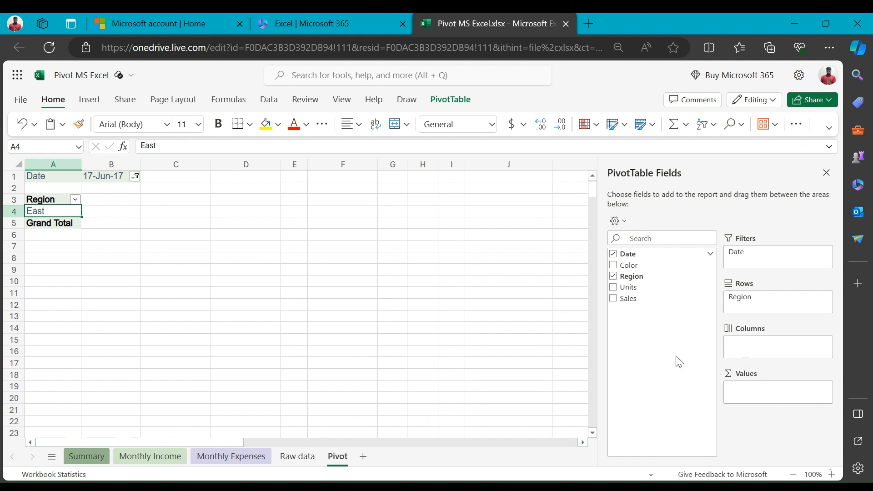
pyautogui.click(501, 340)
pyautogui.click(70, 211)
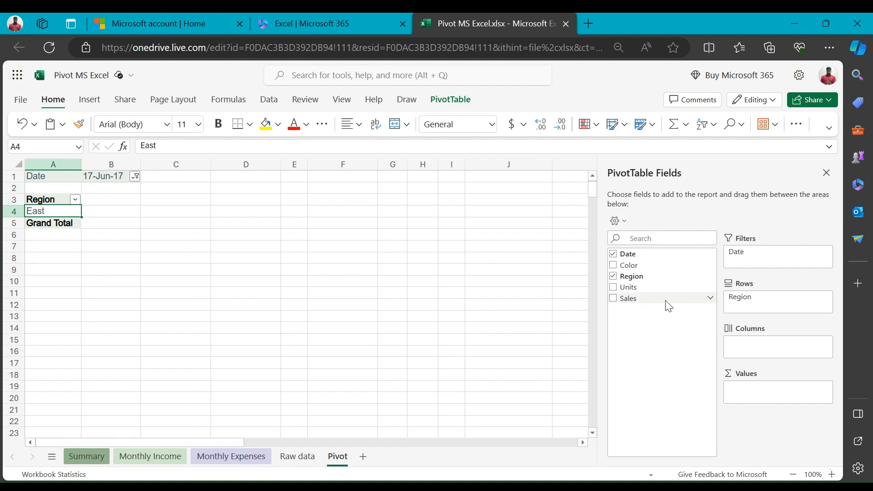
# Step: Add the Units and Sales fields to the PivotTable's values and select an empty cell outside the table
pyautogui.moveTo(629, 288); pyautogui.dragTo(756, 396)
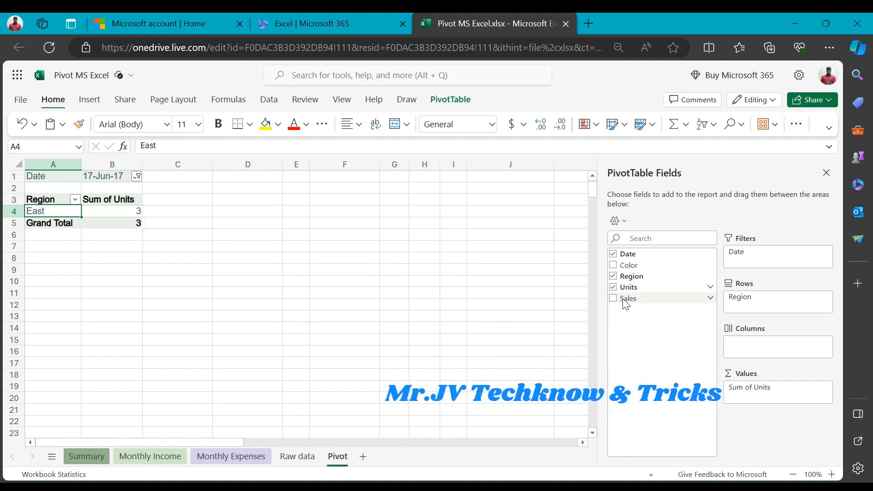
pyautogui.moveTo(626, 300); pyautogui.dragTo(733, 399)
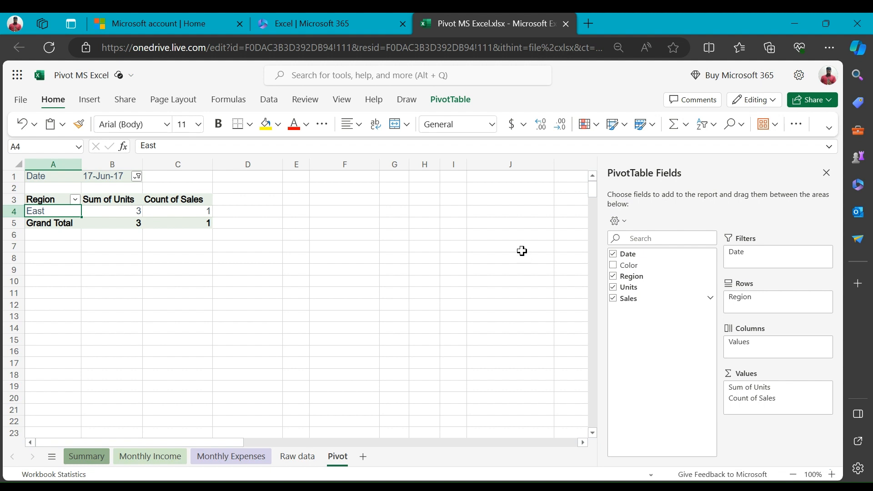
pyautogui.click(403, 258)
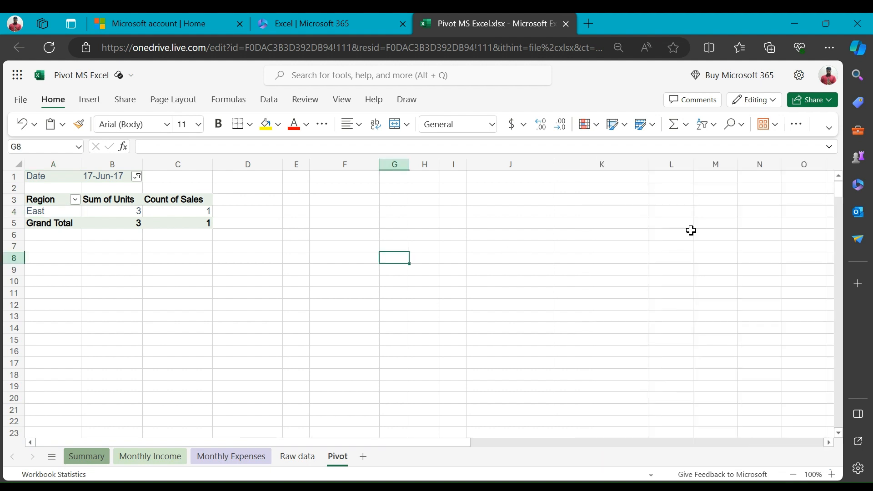